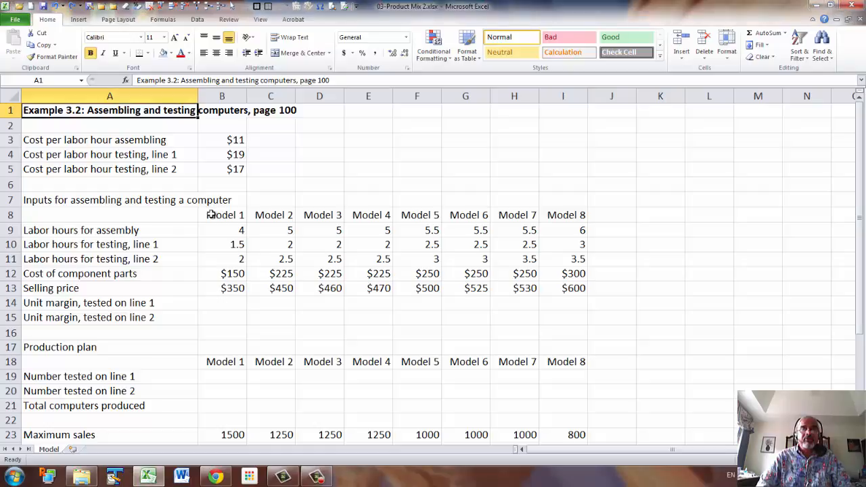
pyautogui.moveTo(209, 214); pyautogui.dragTo(558, 215)
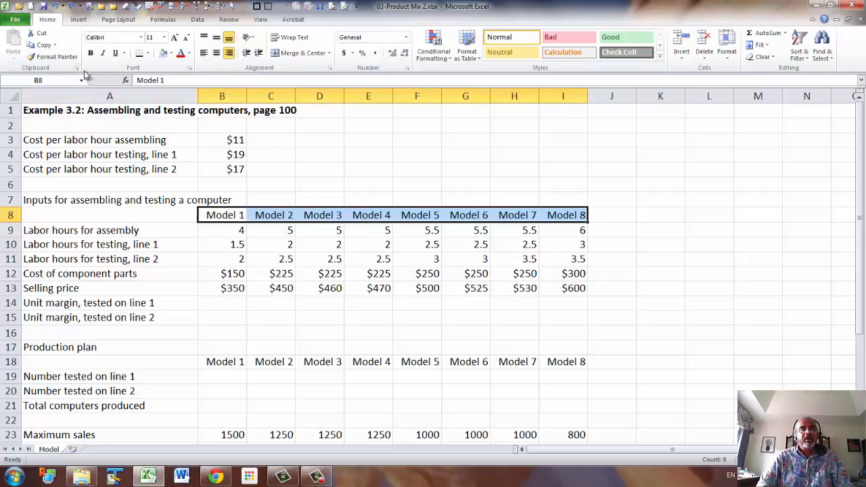
pyautogui.click(15, 19)
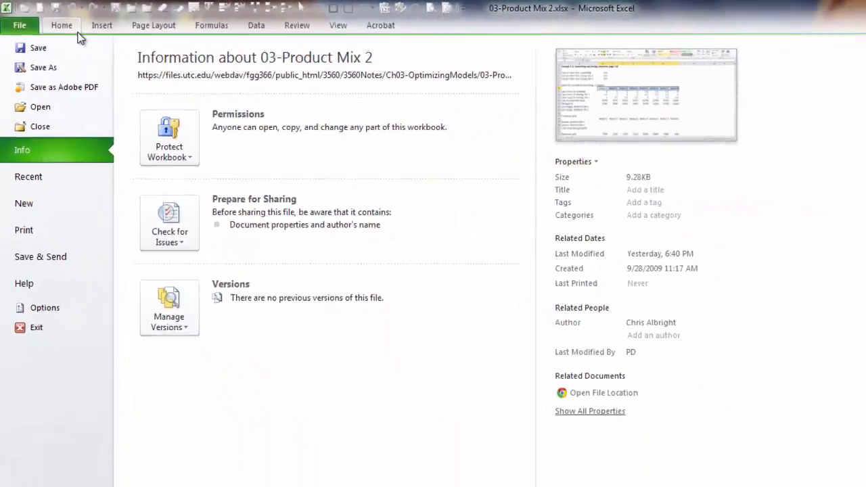
pyautogui.click(108, 44)
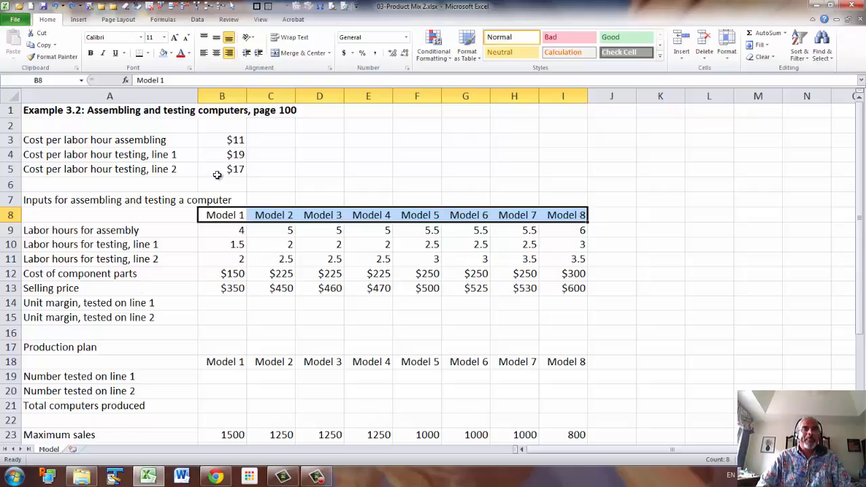
# - Fill the three labor-hour cost cells B3:B5 with light blue to mark them as inputs
pyautogui.click(228, 140)
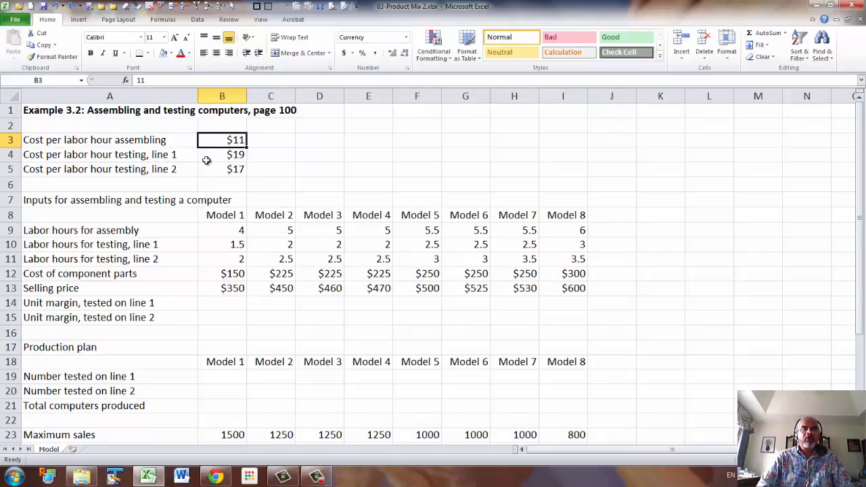
pyautogui.moveTo(230, 140); pyautogui.dragTo(226, 167)
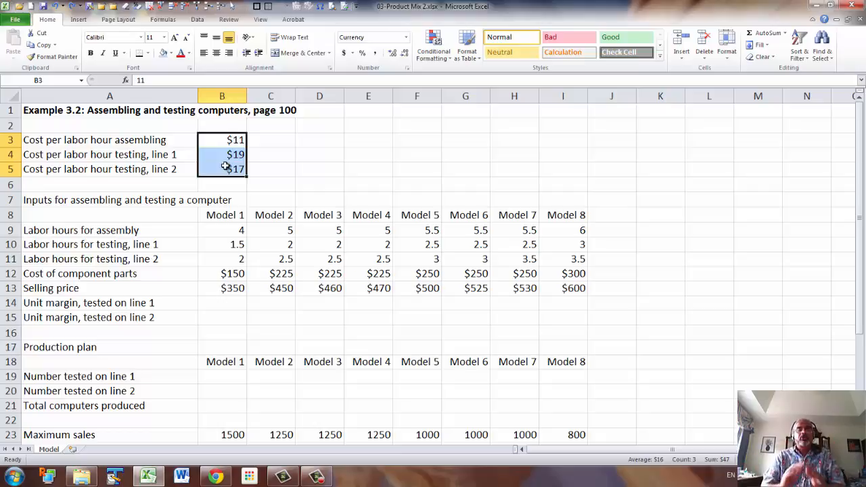
pyautogui.click(163, 54)
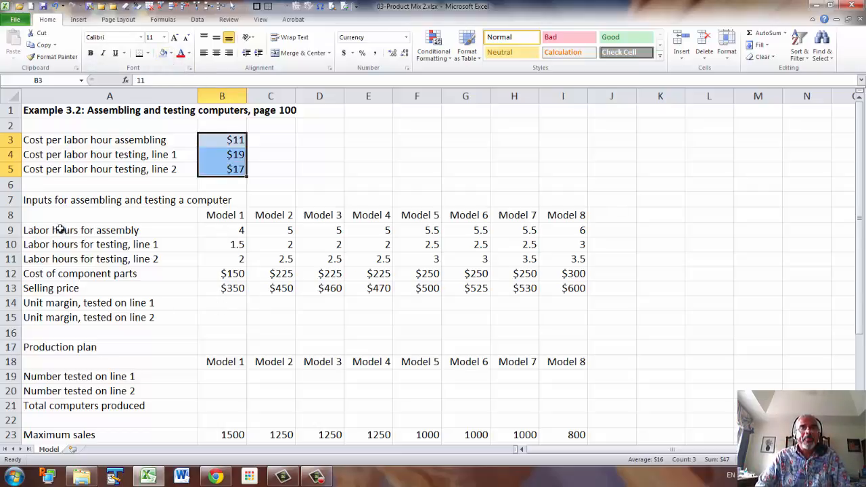
# - Add a bottom border under the model header row of the inputs table, across A8:I8
pyautogui.moveTo(48, 217); pyautogui.dragTo(562, 233)
pyautogui.moveTo(29, 215); pyautogui.dragTo(564, 217)
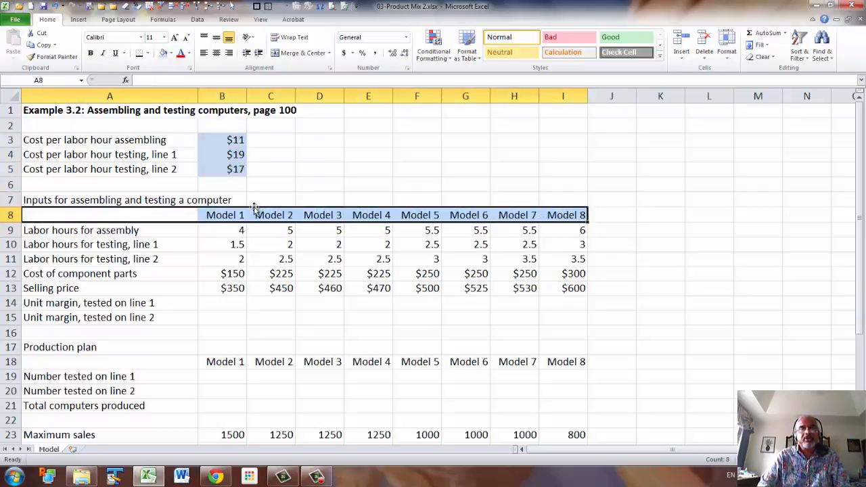
pyautogui.click(140, 55)
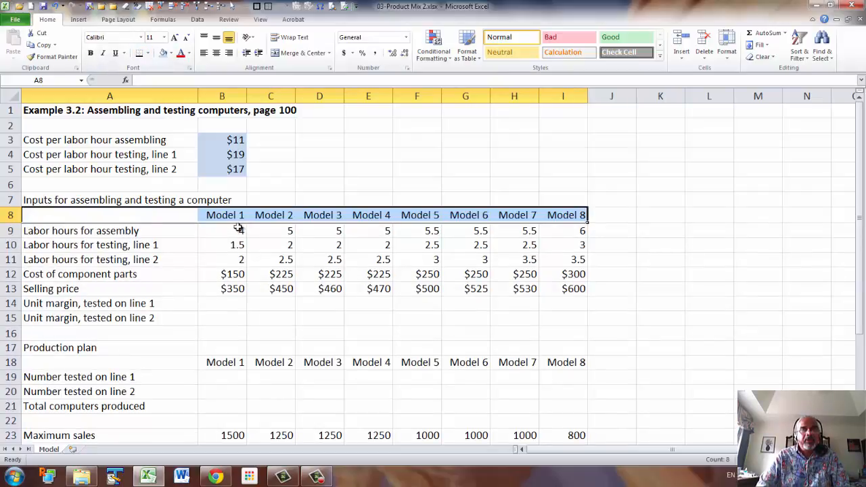
# - Fill the labor hours, component cost and selling price data in B9:I13 with light blue
pyautogui.moveTo(235, 232); pyautogui.dragTo(555, 233)
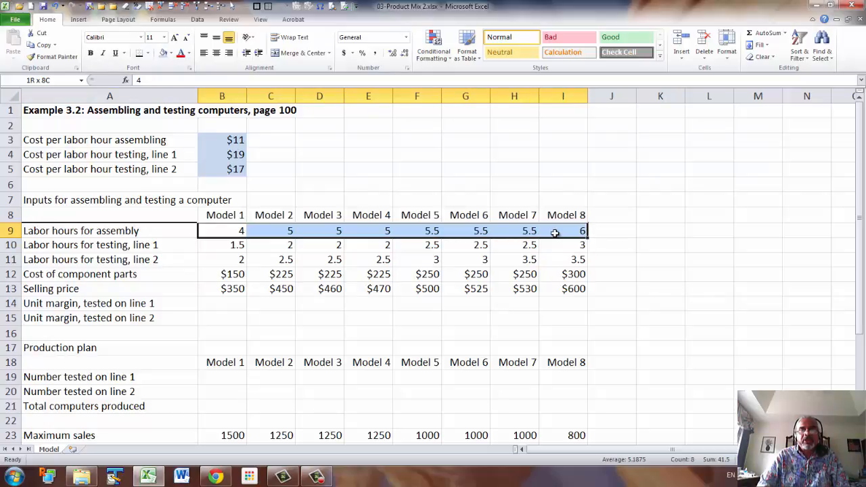
pyautogui.moveTo(555, 233); pyautogui.dragTo(556, 245)
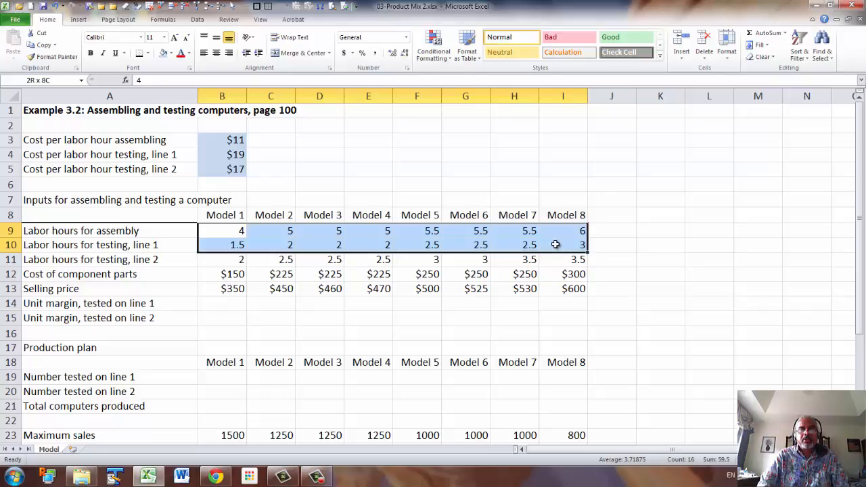
pyautogui.moveTo(555, 245); pyautogui.dragTo(556, 255)
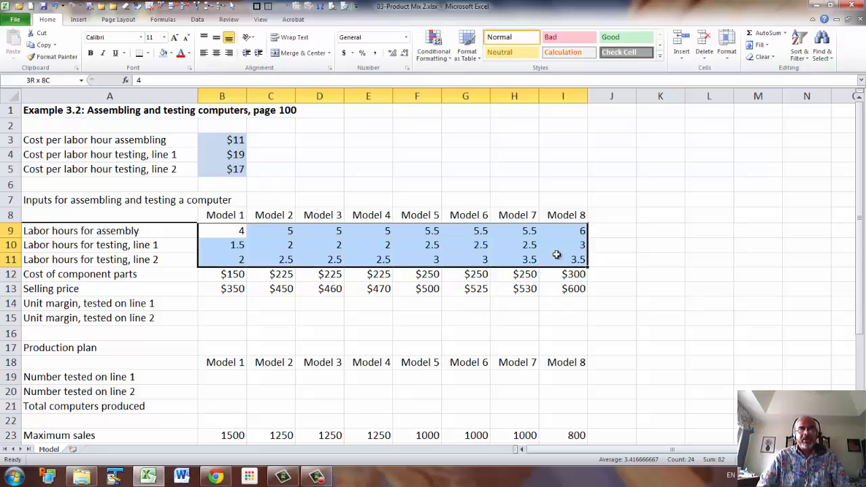
pyautogui.moveTo(557, 255); pyautogui.dragTo(563, 284)
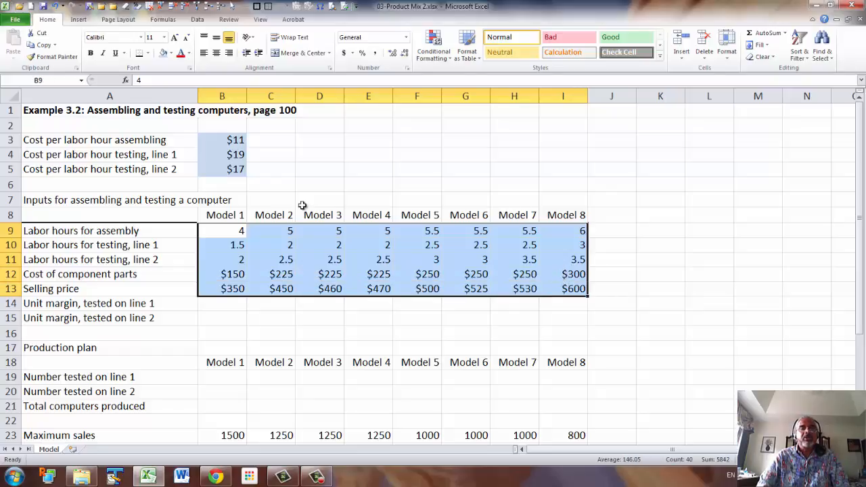
pyautogui.click(172, 54)
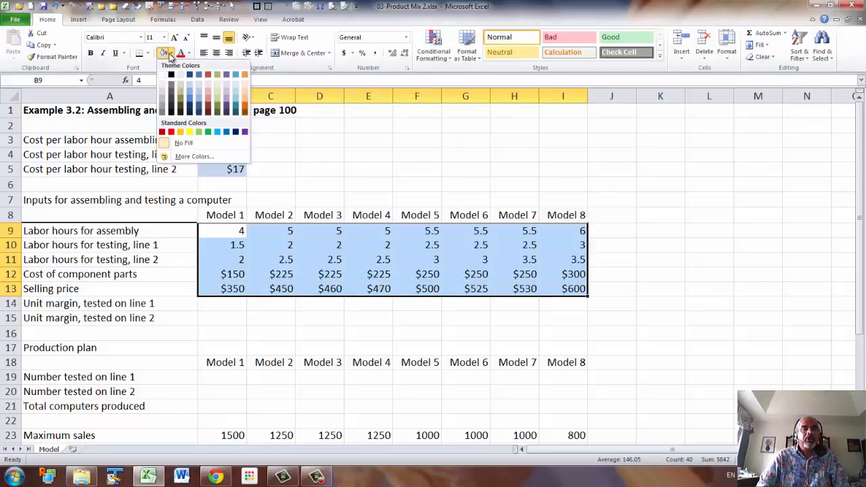
pyautogui.click(192, 87)
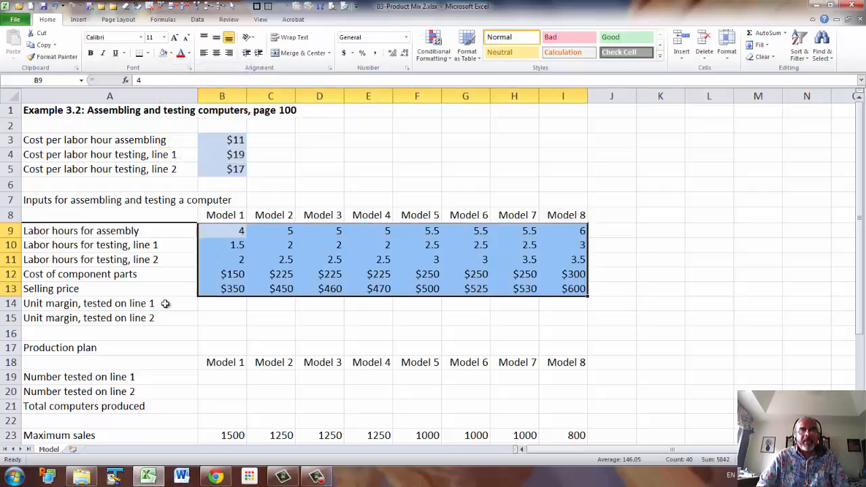
# - Insert two blank sheet rows above the line 1 unit margin row
pyautogui.click(42, 305)
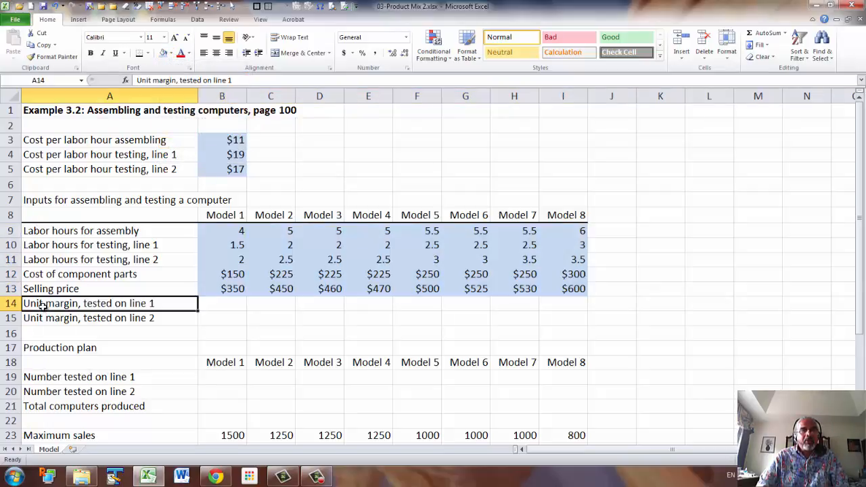
pyautogui.moveTo(41, 306); pyautogui.dragTo(42, 313)
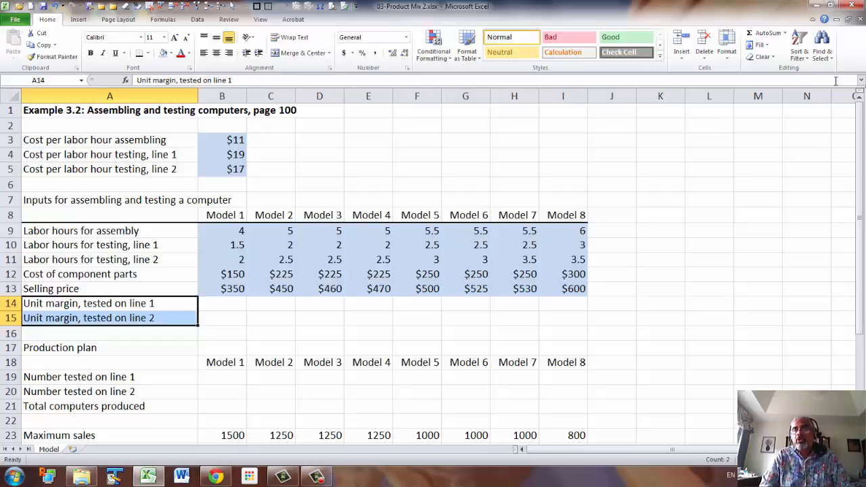
pyautogui.click(682, 56)
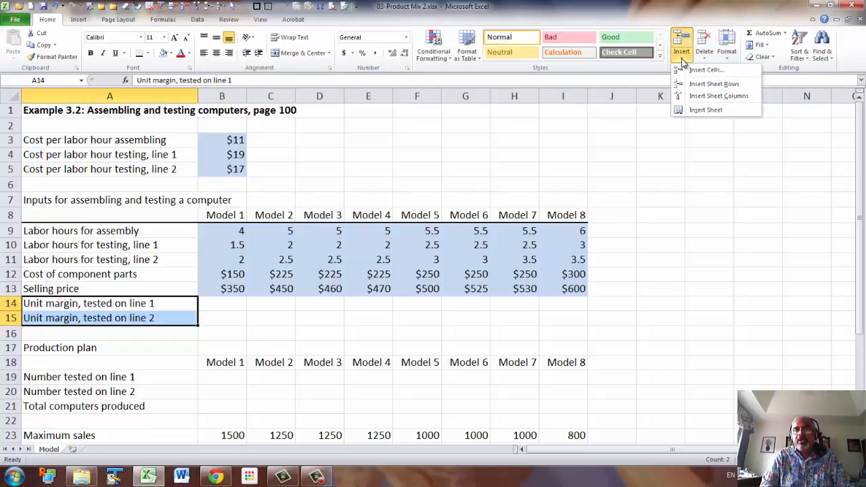
pyautogui.click(737, 84)
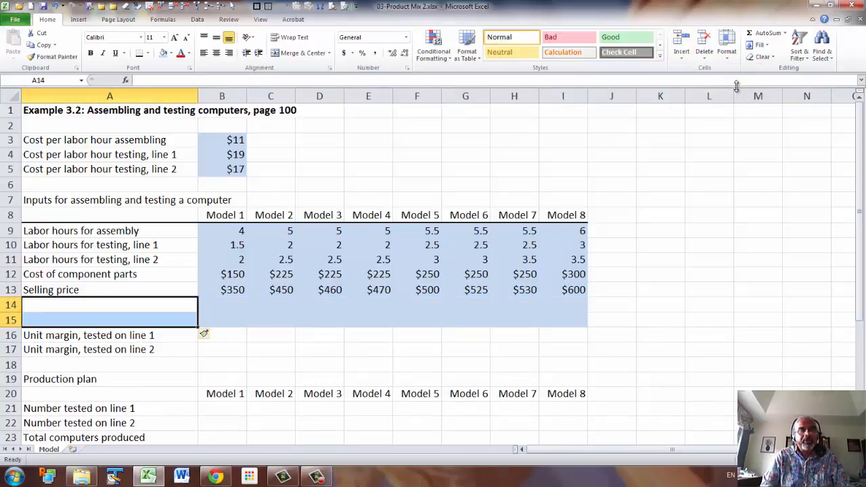
# - Clear the inherited formatting from B14:I15 in the two blank rows below the selling price
pyautogui.moveTo(205, 305); pyautogui.dragTo(565, 320)
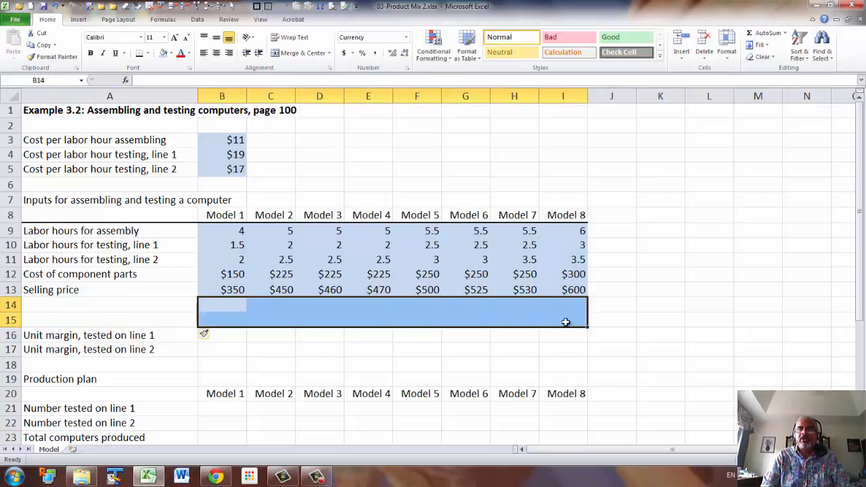
pyautogui.click(773, 58)
pyautogui.click(774, 69)
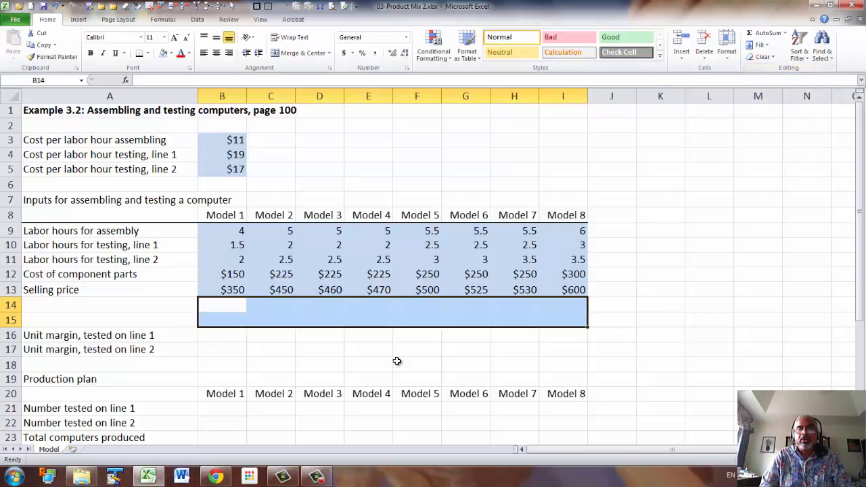
# - Enter the label "Cost of computer per unit - Line 1" in A14
pyautogui.click(82, 306)
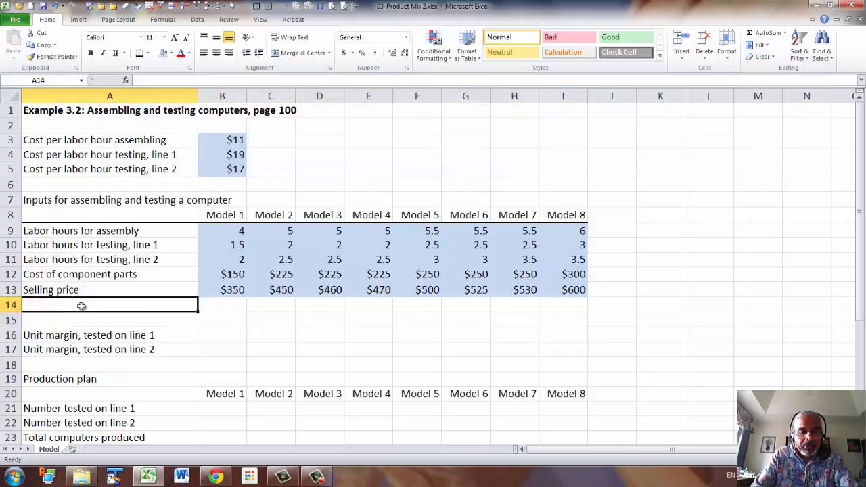
pyautogui.write('Cost')
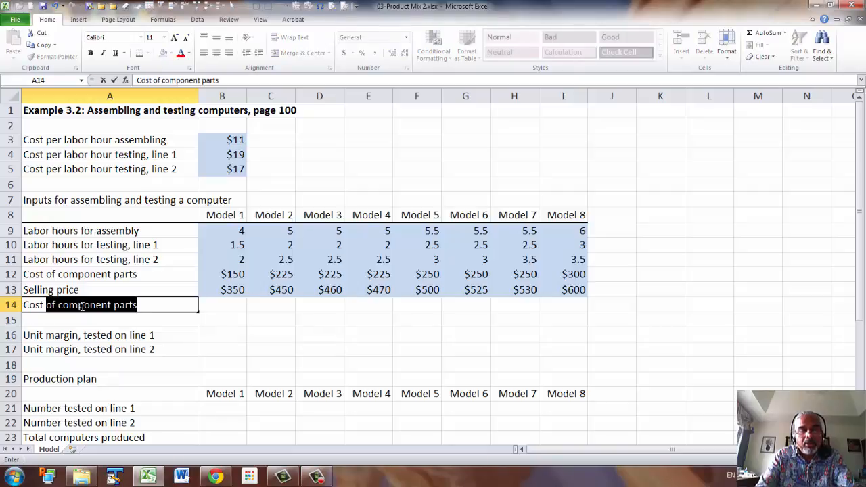
pyautogui.write(' of comp')
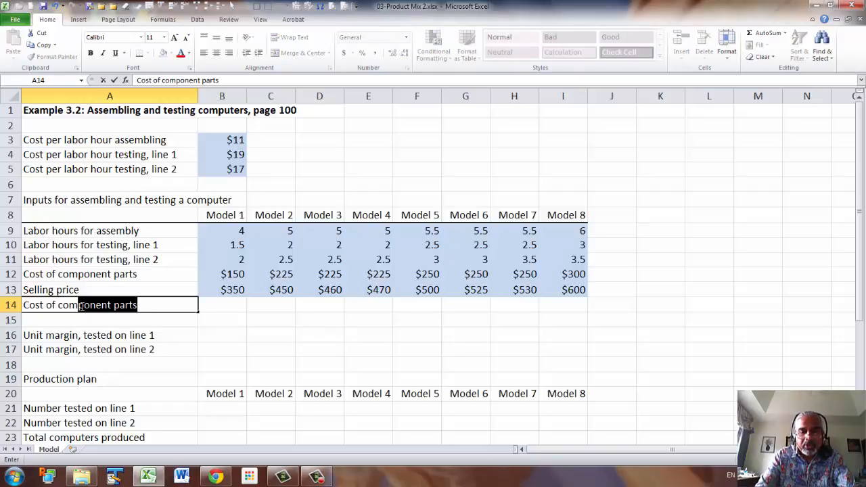
pyautogui.write('uter')
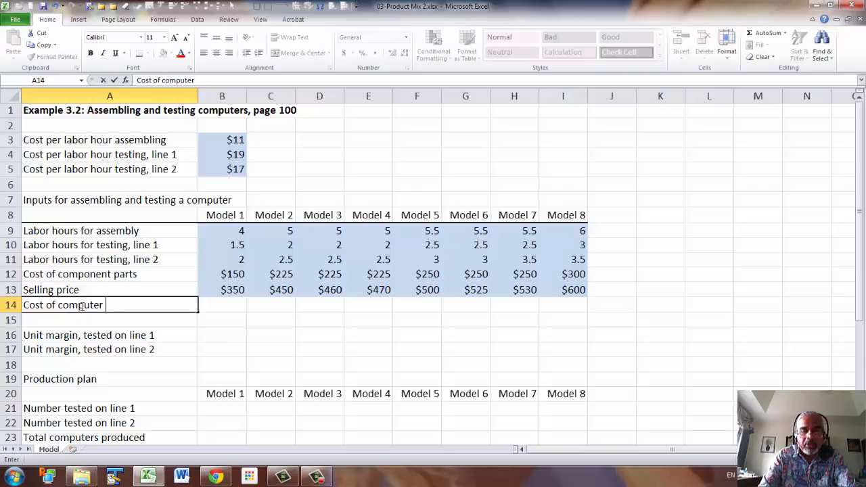
pyautogui.write(' per unit')
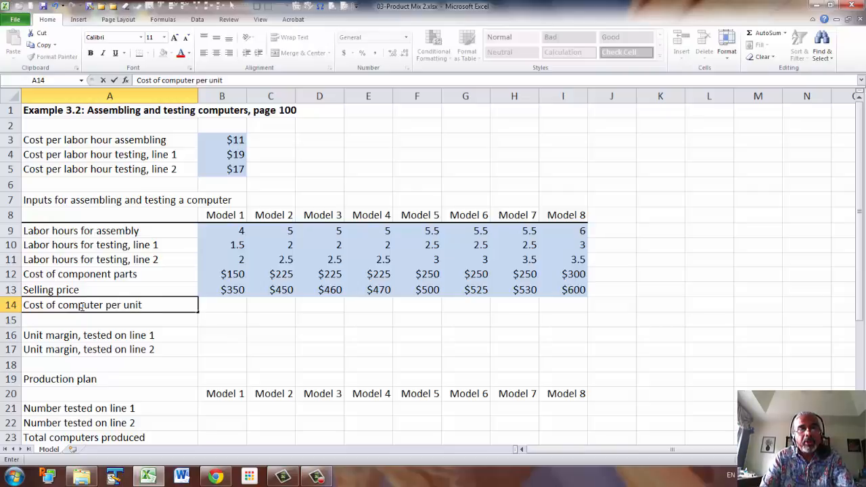
pyautogui.write(' -')
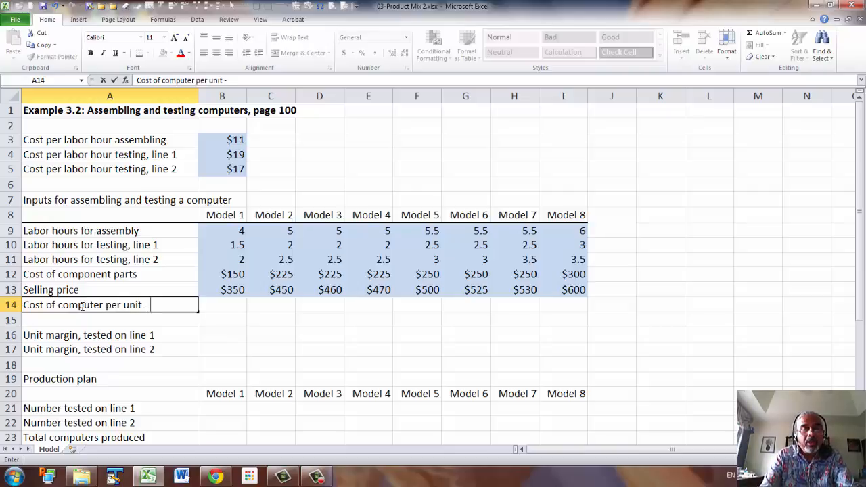
pyautogui.write(' Line ')
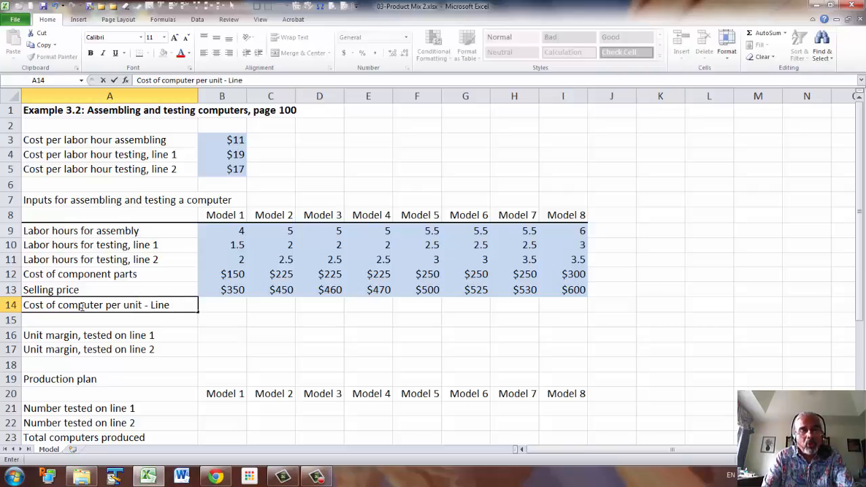
pyautogui.write('1')
pyautogui.press('Return')
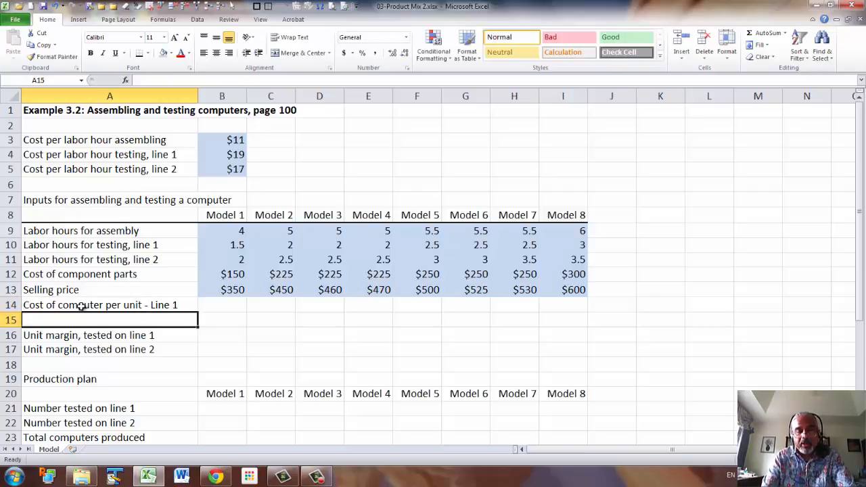
# - Enter the label "Cost of computer per unit - Line 2" in A15
pyautogui.write('Cost')
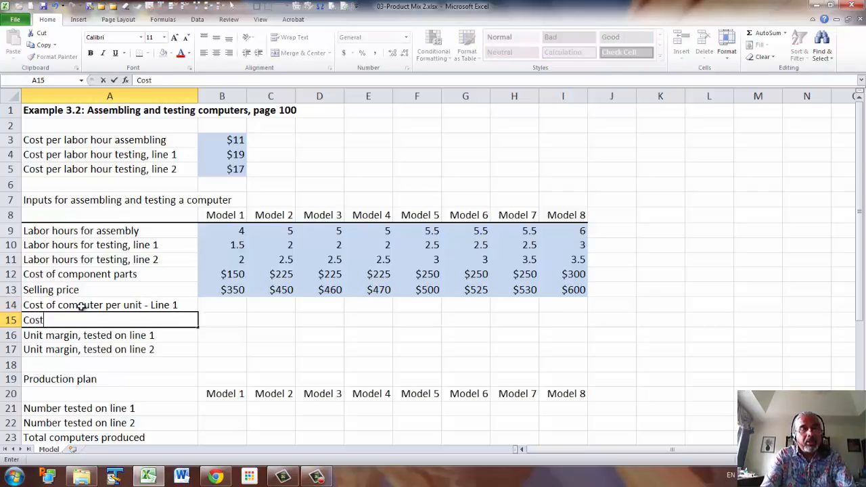
pyautogui.write(' of com')
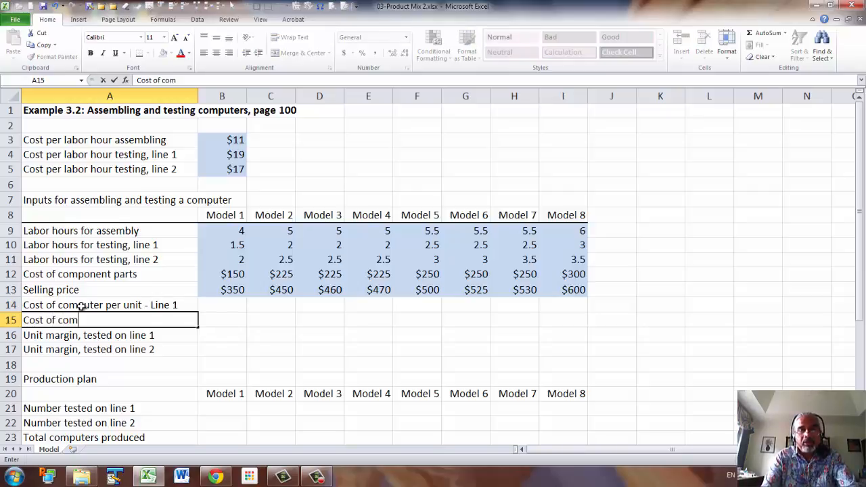
pyautogui.write('puter per unit - Line 1')
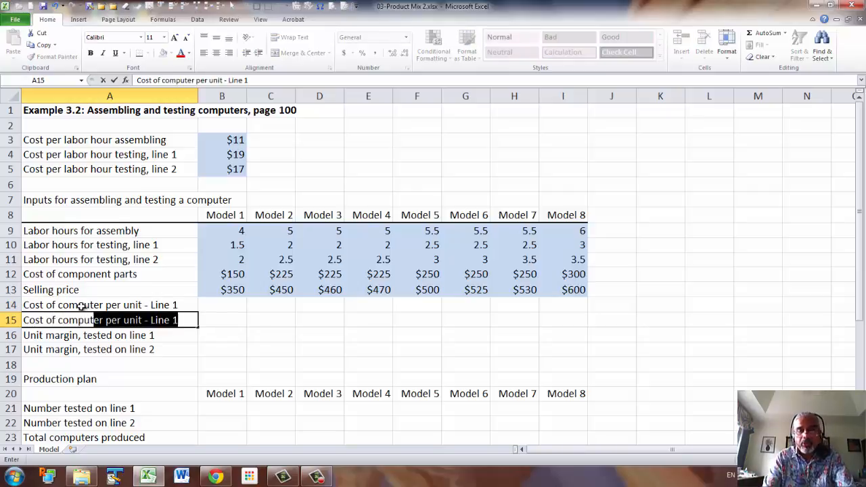
pyautogui.press('End')
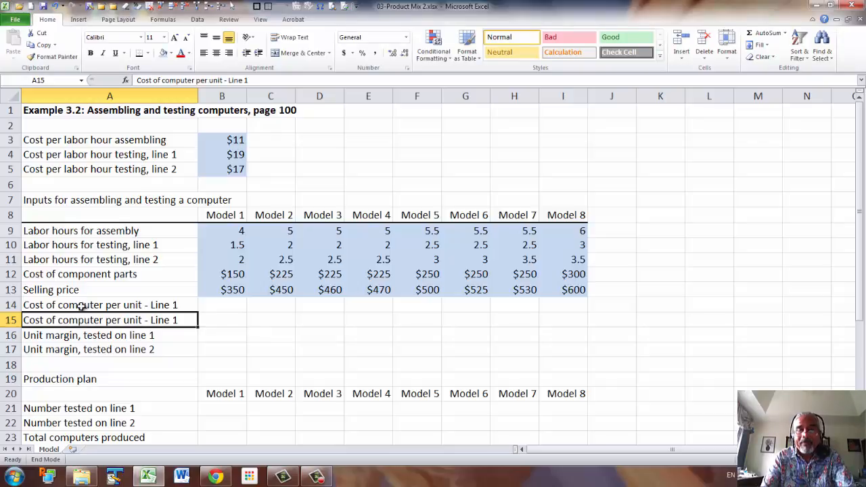
pyautogui.click(263, 80)
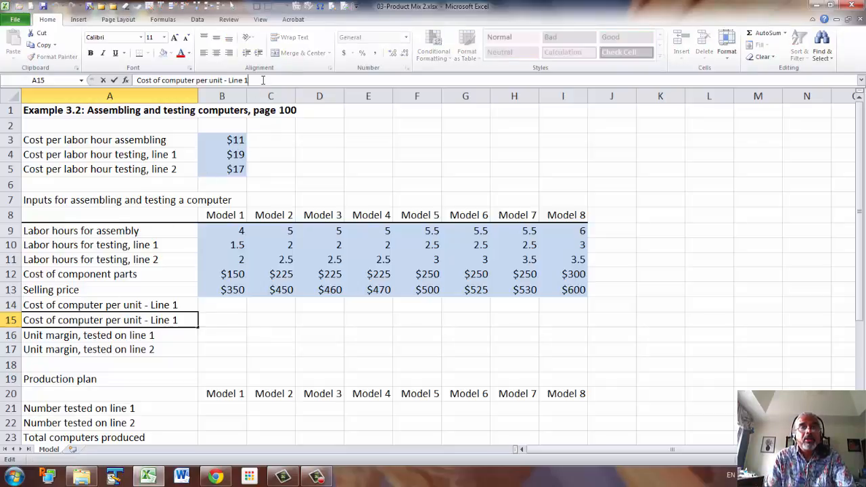
pyautogui.press('BackSpace')
pyautogui.write('2')
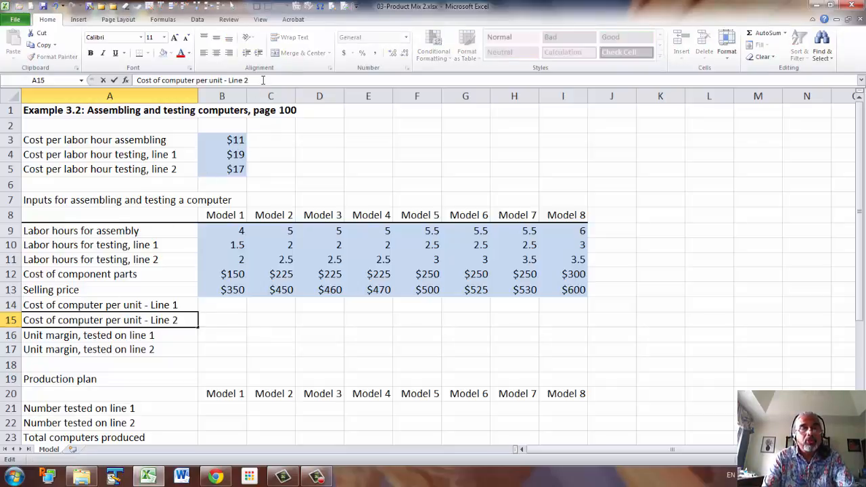
pyautogui.press('Return')
pyautogui.click(227, 306)
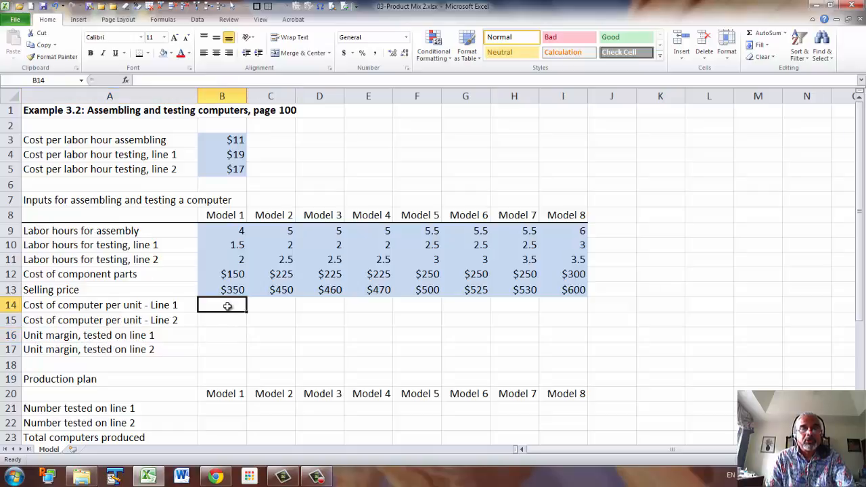
pyautogui.write('=')
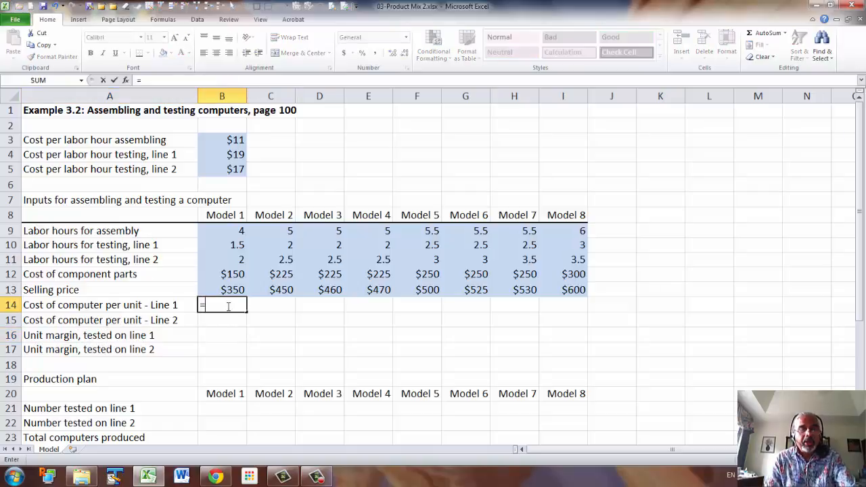
pyautogui.press('Escape')
# - Create range names for the three labor cost cells B3:B5 from the labels in their left column
pyautogui.click(51, 140)
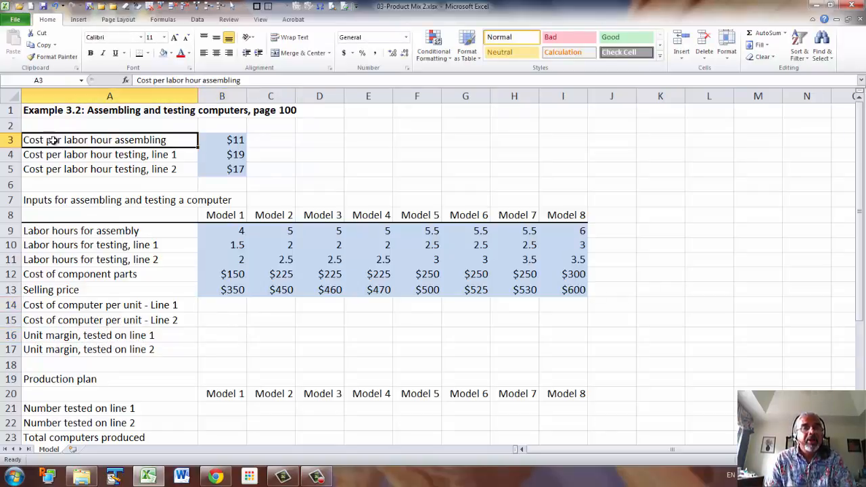
pyautogui.moveTo(51, 140); pyautogui.dragTo(224, 170)
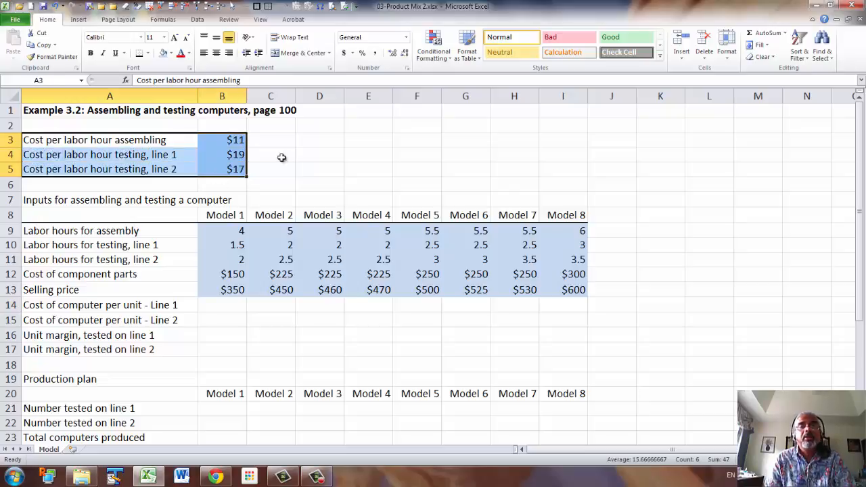
pyautogui.click(163, 19)
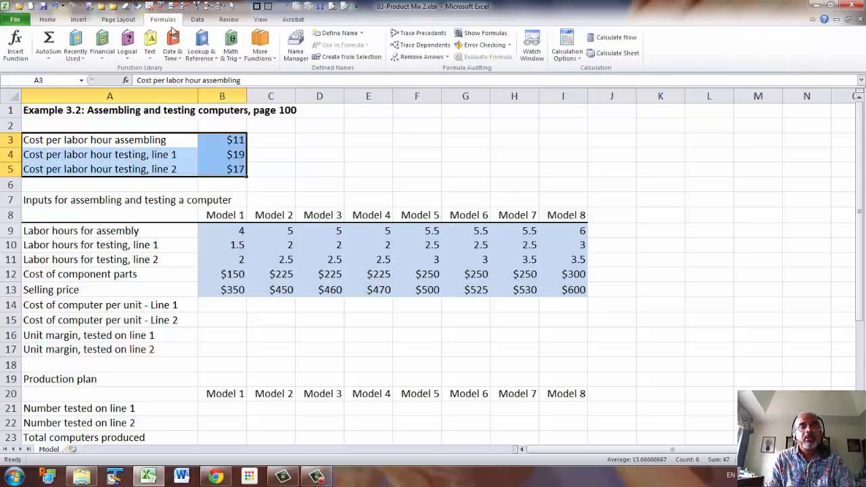
pyautogui.click(351, 57)
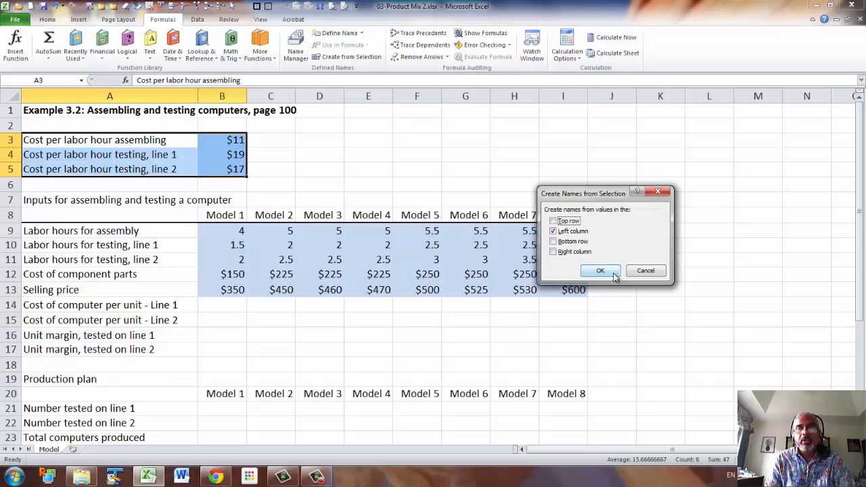
pyautogui.click(601, 270)
# - Enter the Model 1 line 1 unit cost in B14 as =B9*Cost_per_labor_hour_assembling+B10*Cost_per_labor_hour_testing__line_1+B12
pyautogui.click(218, 308)
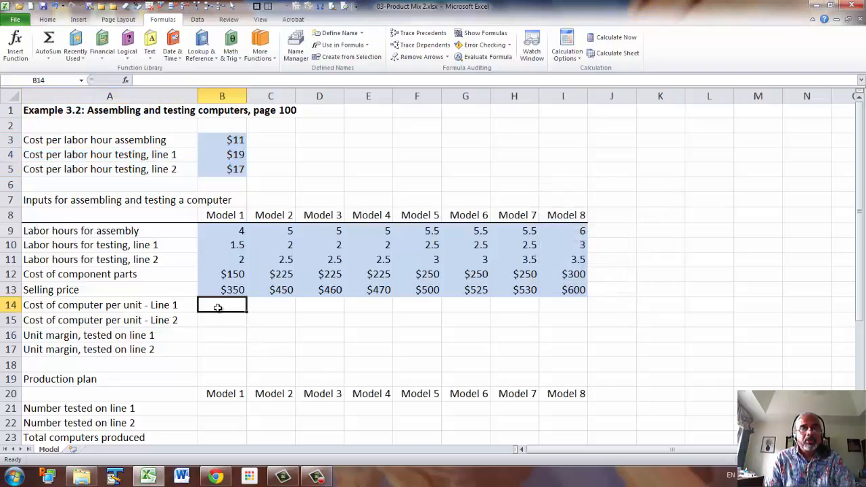
pyautogui.write('=')
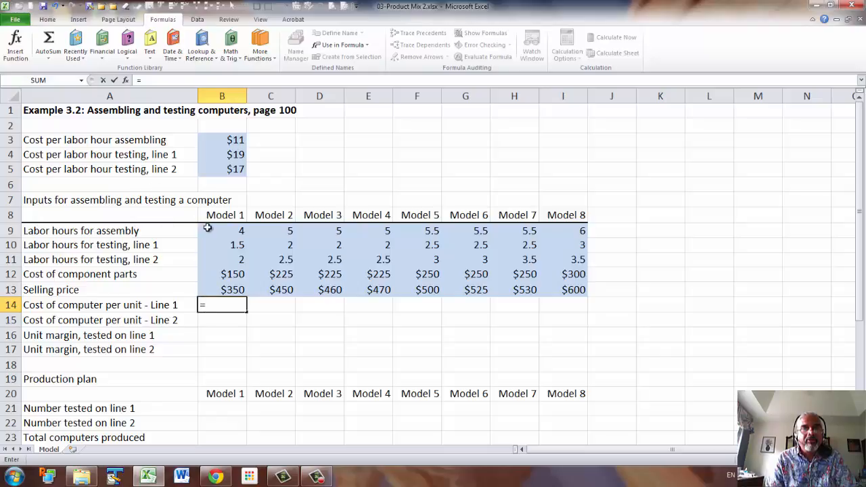
pyautogui.click(230, 234)
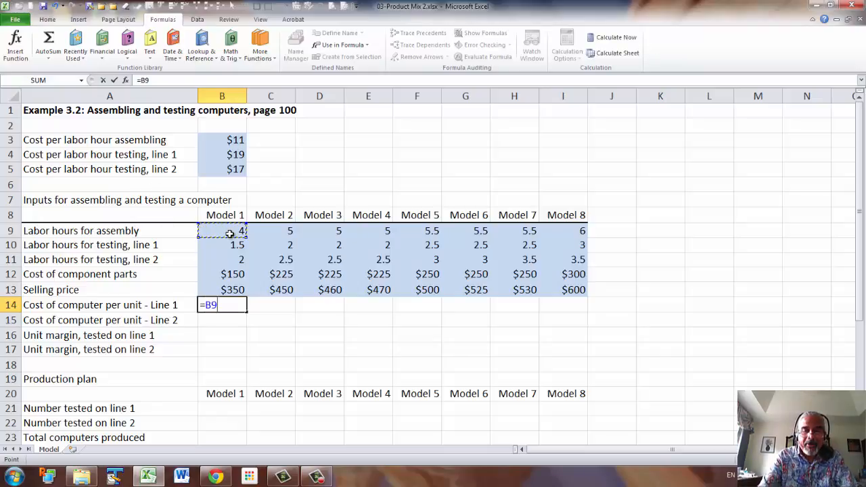
pyautogui.write('*')
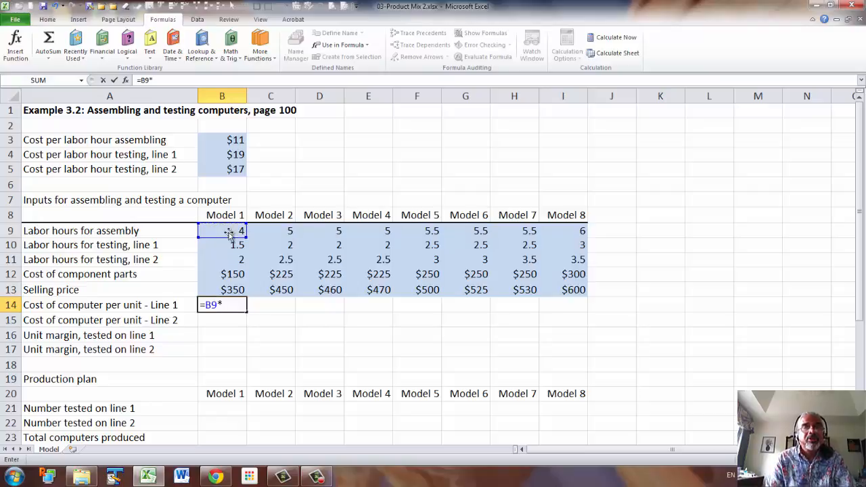
pyautogui.click(220, 140)
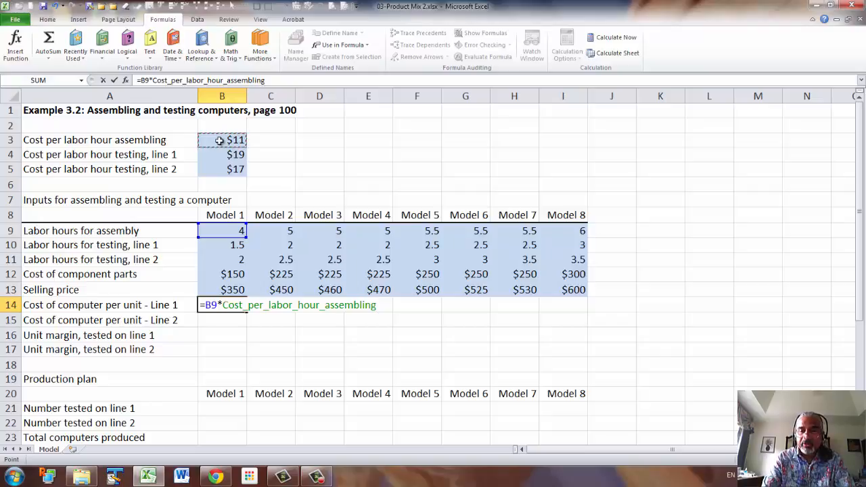
pyautogui.write('+')
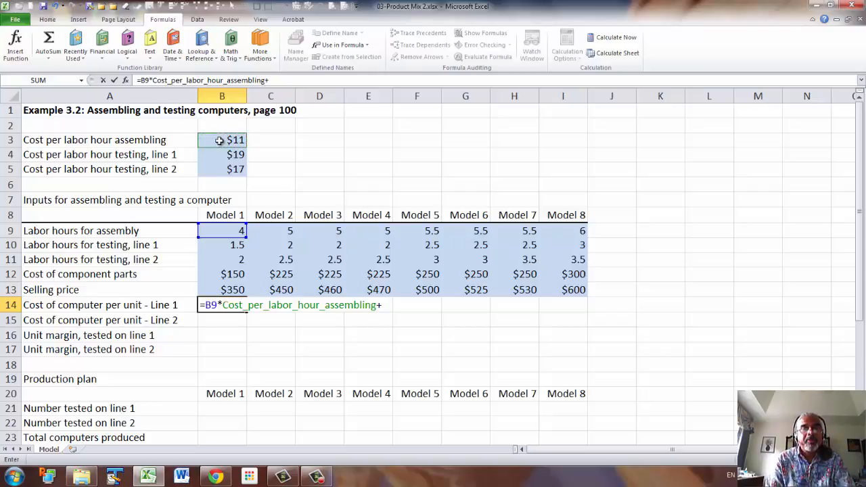
pyautogui.click(225, 247)
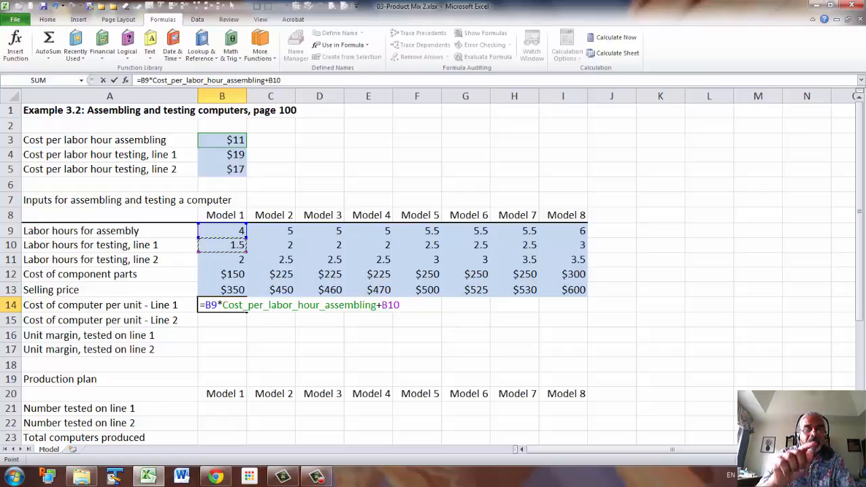
pyautogui.write('*')
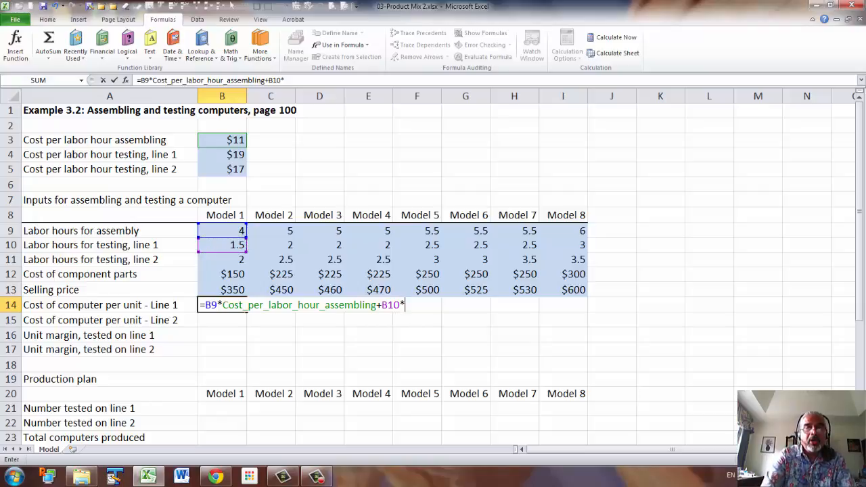
pyautogui.click(233, 155)
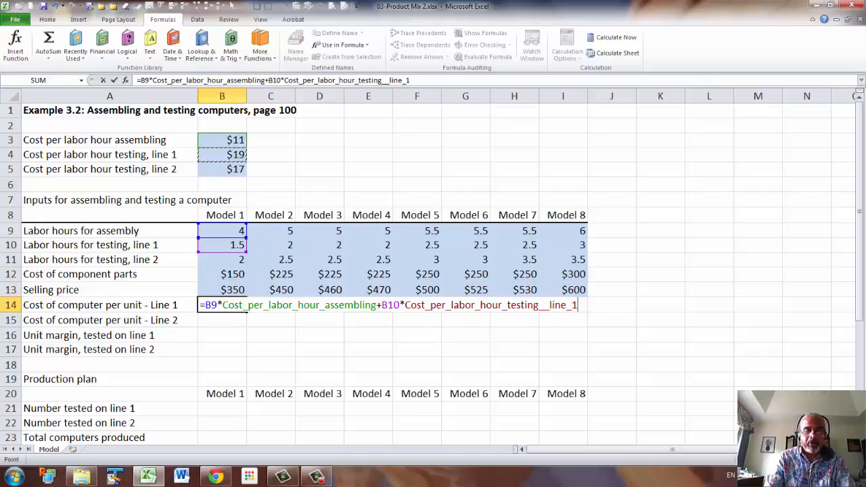
pyautogui.write('+')
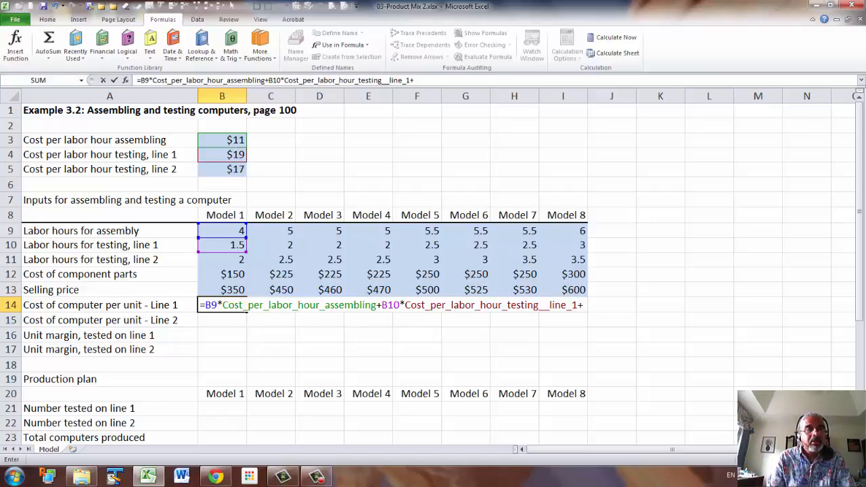
pyautogui.click(226, 277)
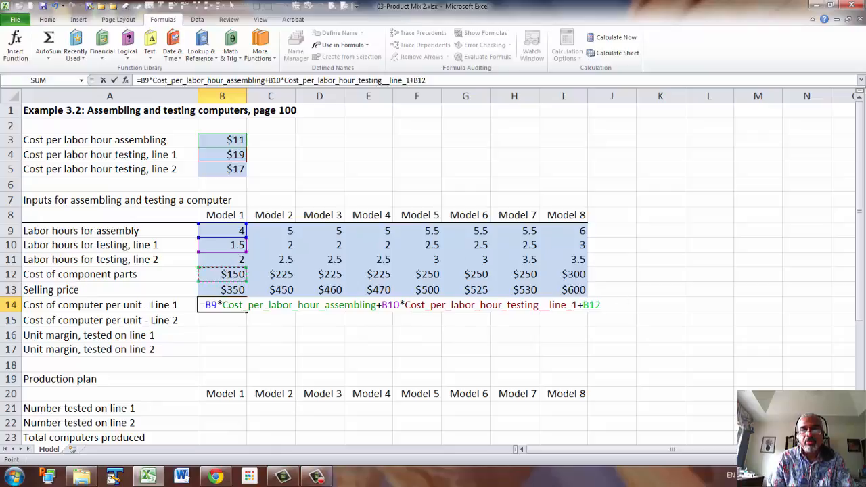
pyautogui.press('Return')
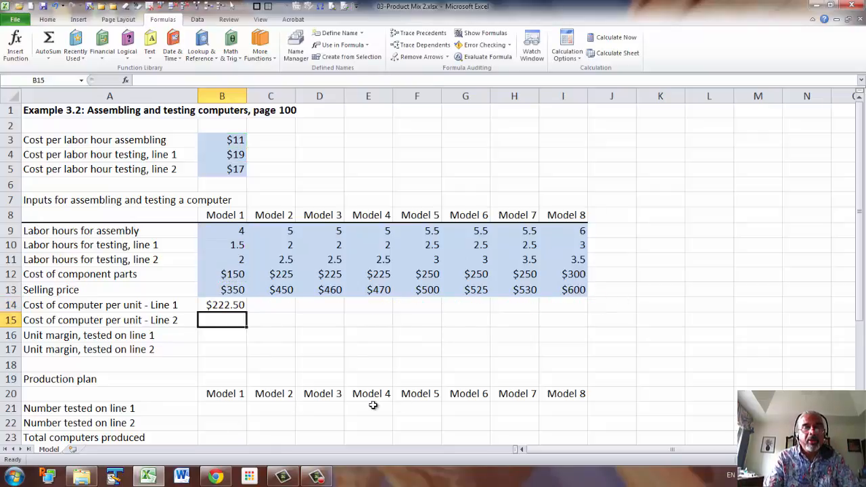
# - Enter =B9*Cost_per_labor_hour_assembling+B11*Cost_per_labor_hour_testing__line_2+B12 in B15 for the line 2 unit cost, and fill B14:B15 across to column I
pyautogui.write('=')
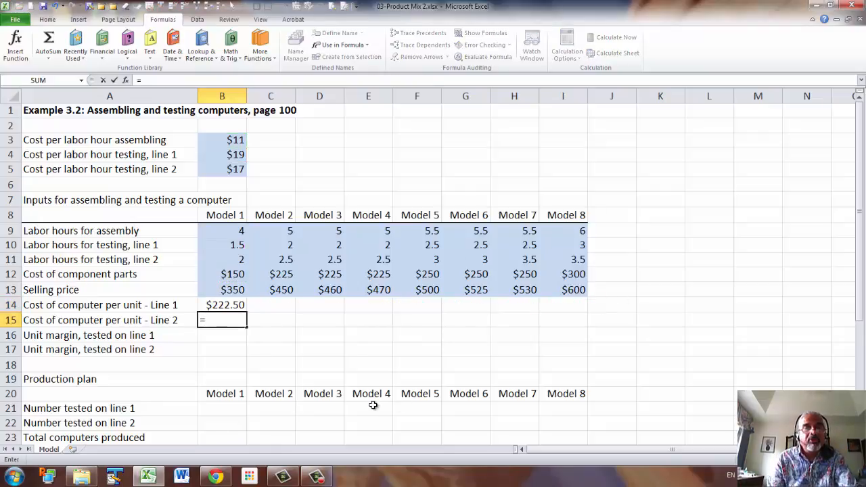
pyautogui.click(229, 231)
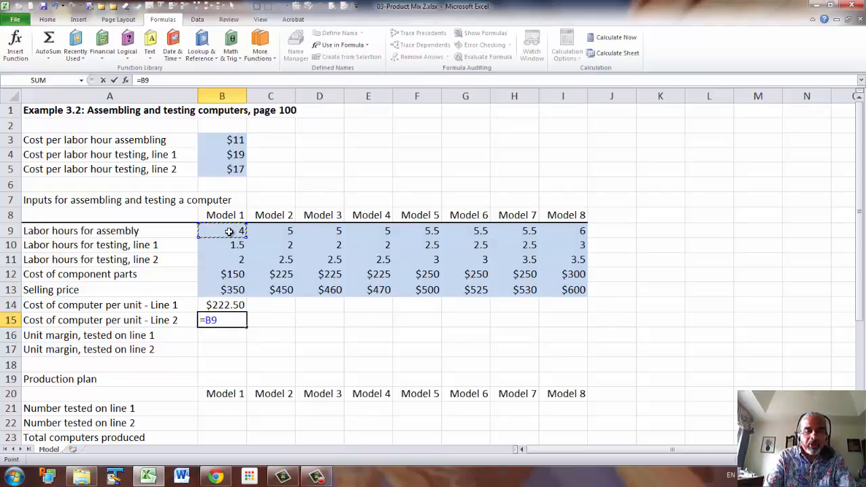
pyautogui.write('*')
pyautogui.click(235, 140)
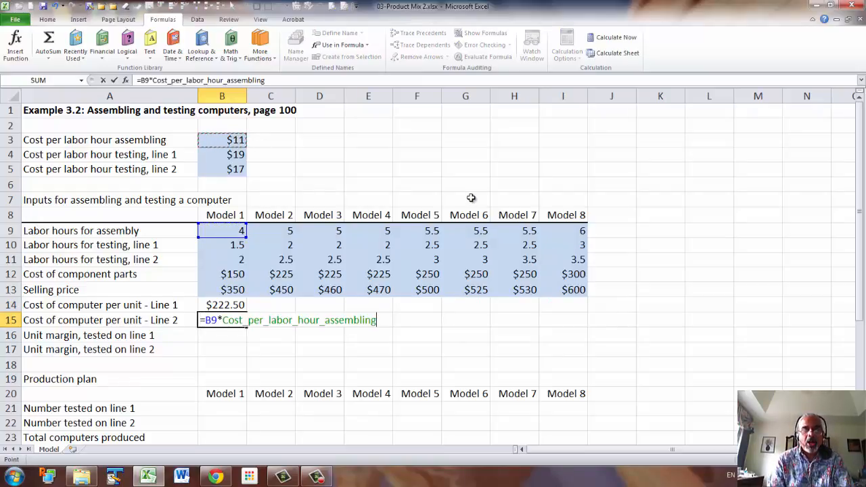
pyautogui.write('+')
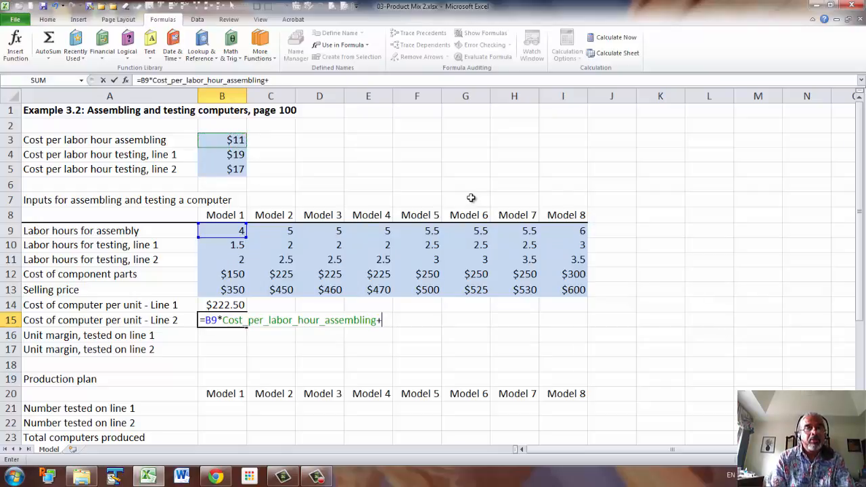
pyautogui.click(238, 260)
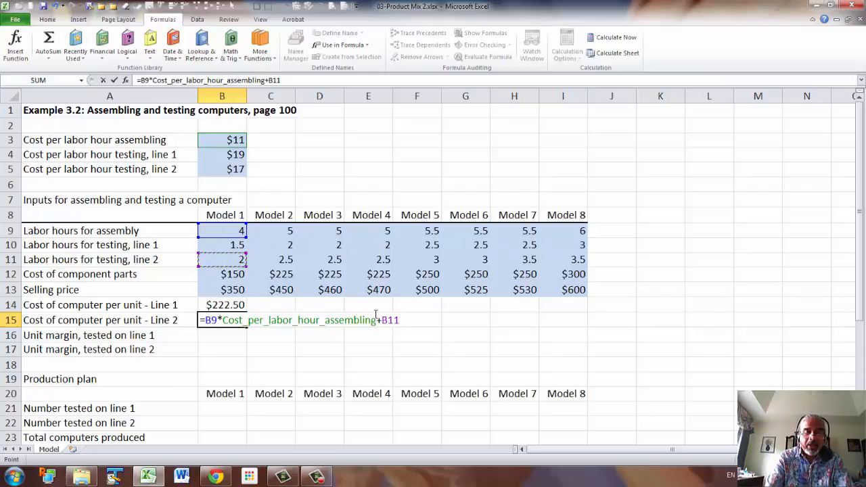
pyautogui.write('*')
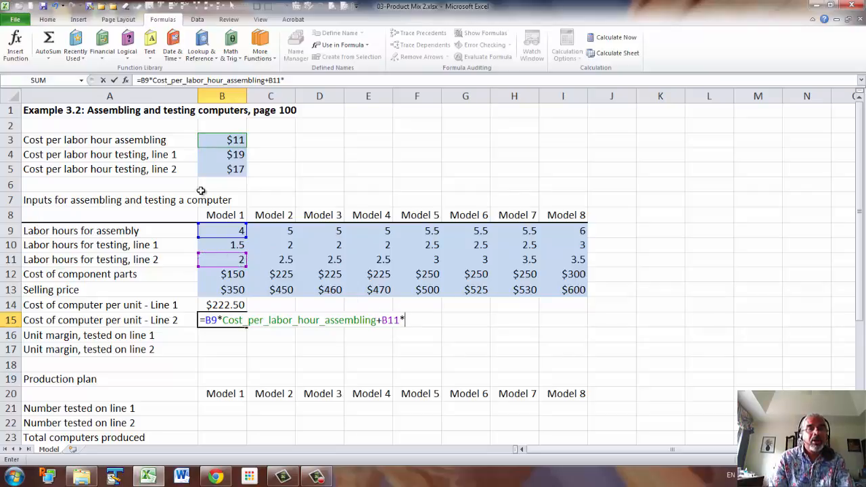
pyautogui.click(234, 170)
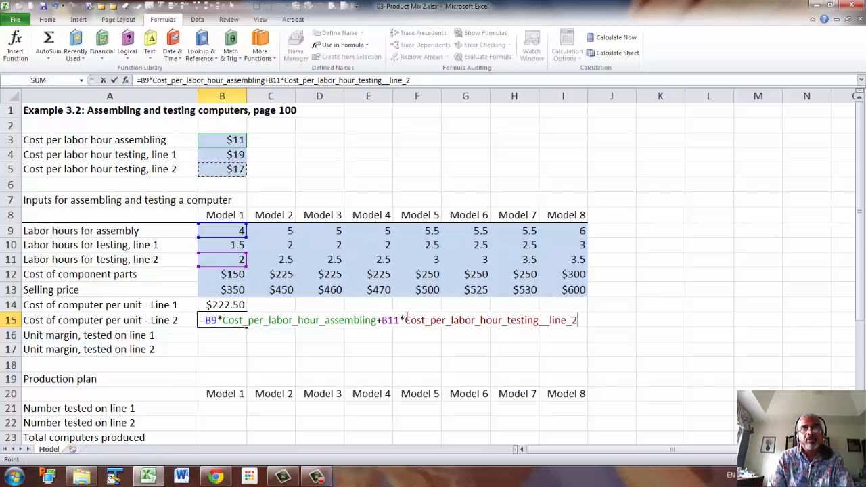
pyautogui.write('+')
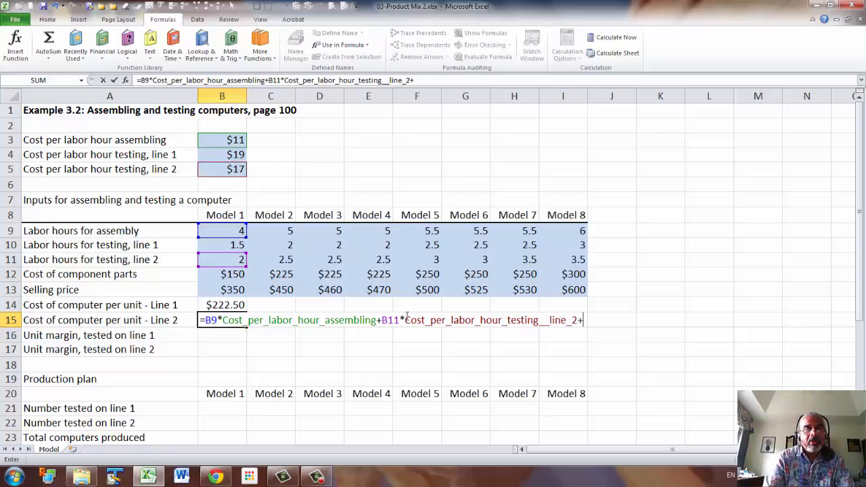
pyautogui.click(230, 277)
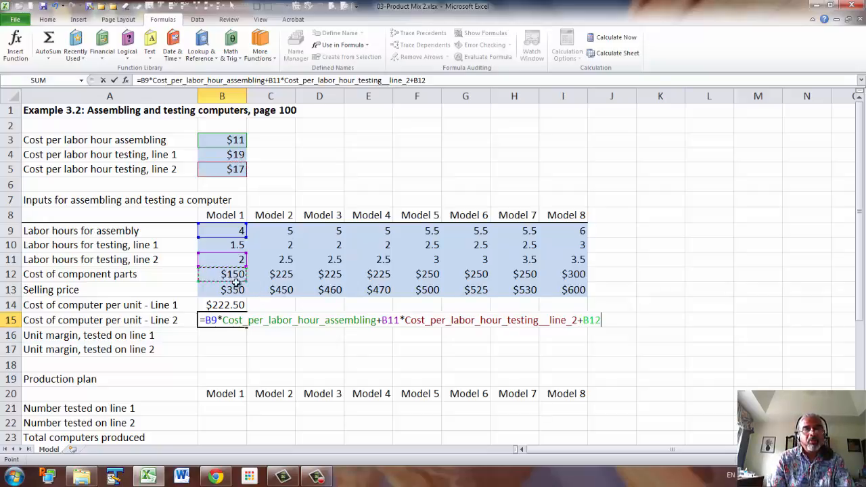
pyautogui.press('Return')
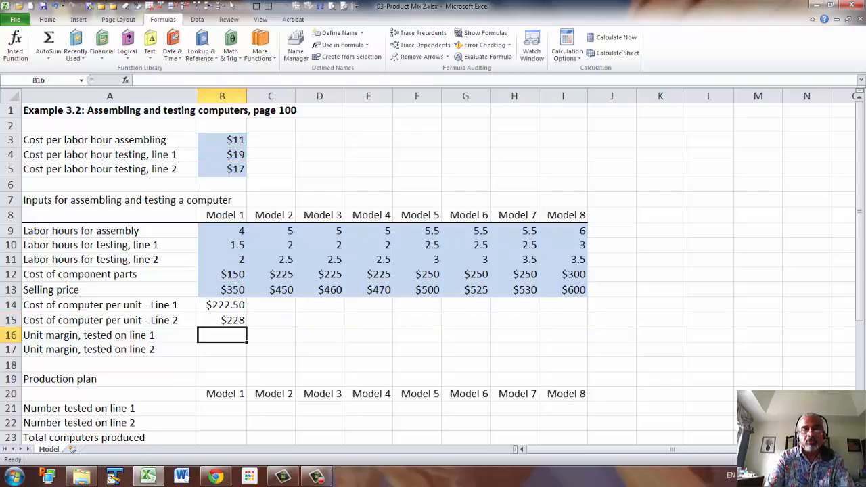
pyautogui.moveTo(233, 306); pyautogui.dragTo(584, 352)
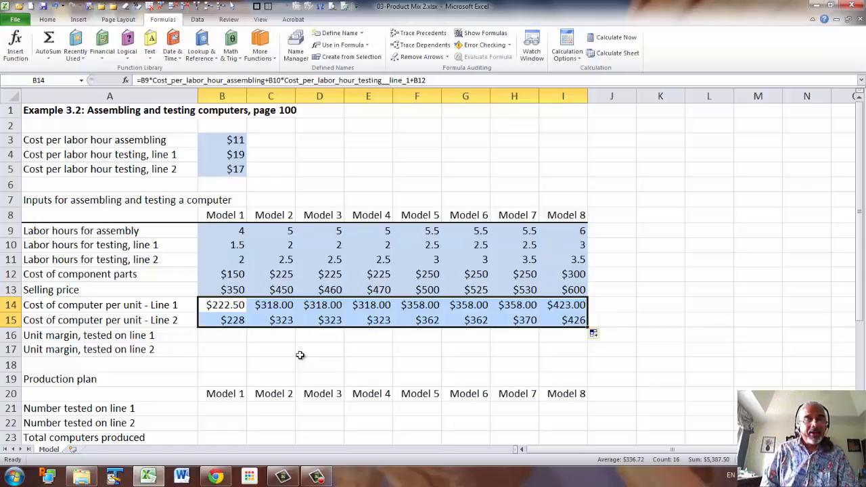
# - Enter the Model 1 line 1 unit margin in B16 as =B$13-B14 and fill it down to B17 for line 2
pyautogui.click(224, 337)
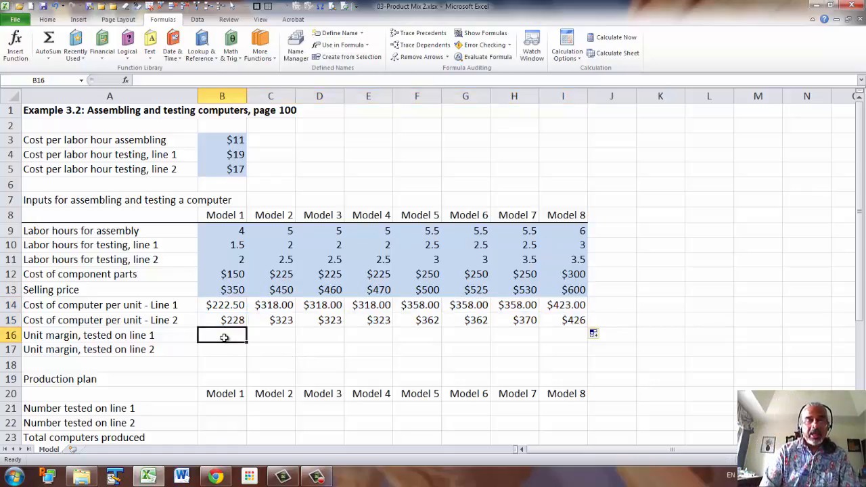
pyautogui.write('=')
pyautogui.press('Up')
pyautogui.press('Up')
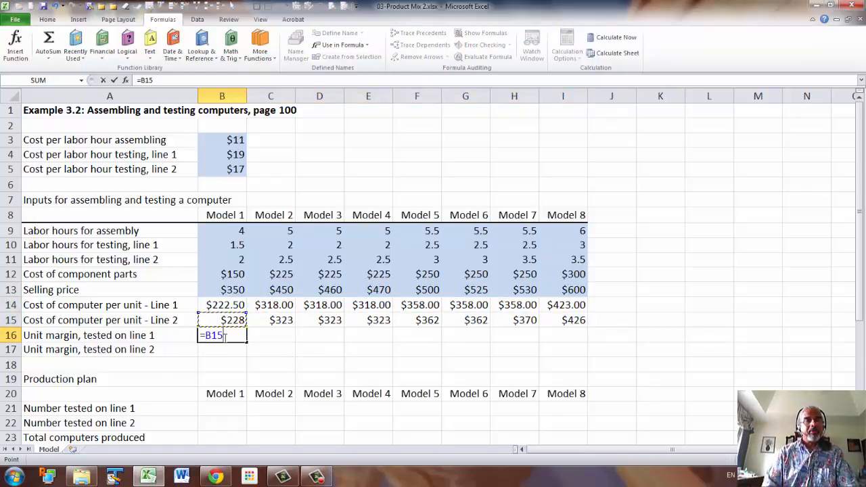
pyautogui.press('Up')
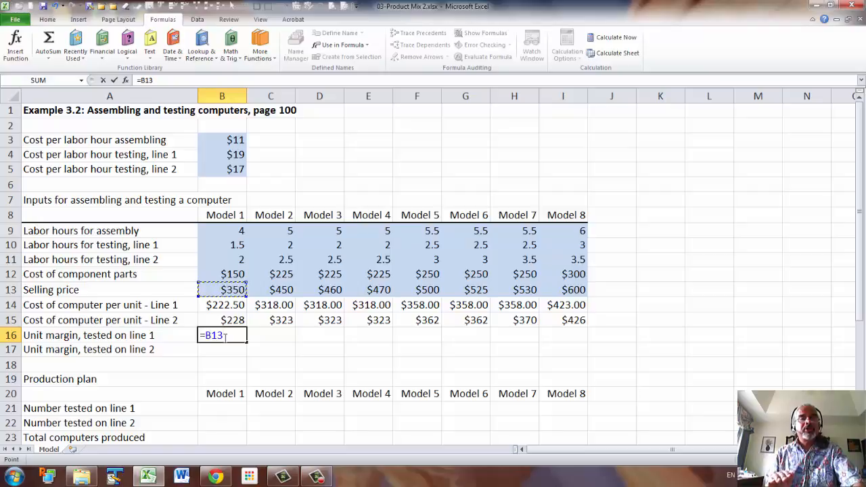
pyautogui.press('F4')
pyautogui.press('F4')
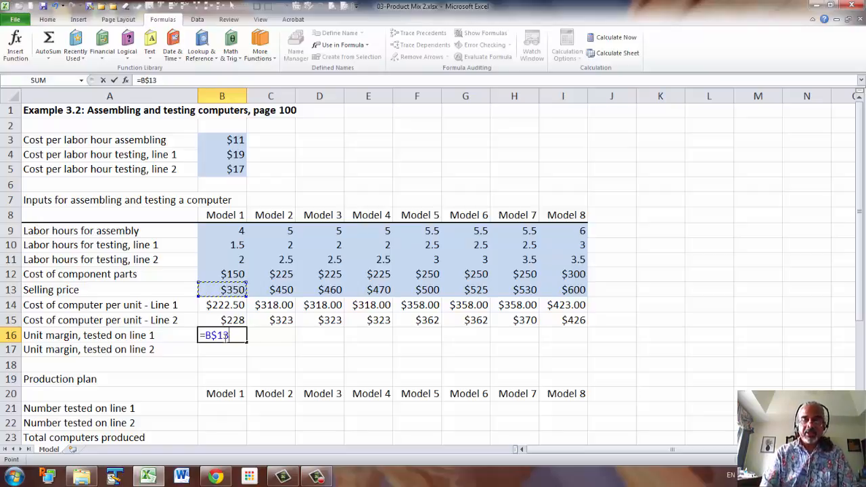
pyautogui.write('-')
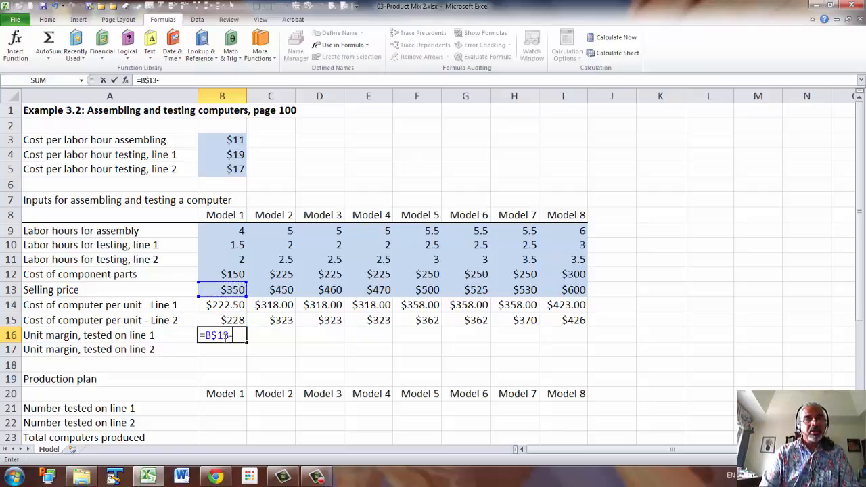
pyautogui.press('Up')
pyautogui.press('Up')
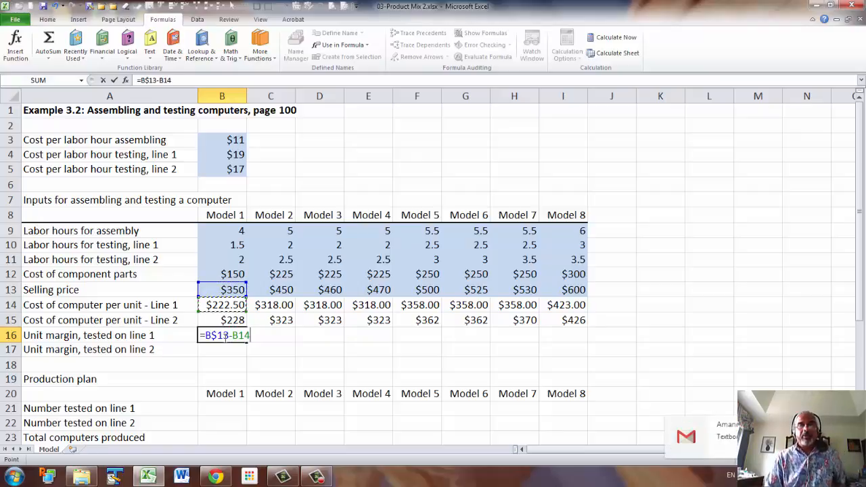
pyautogui.press('Return')
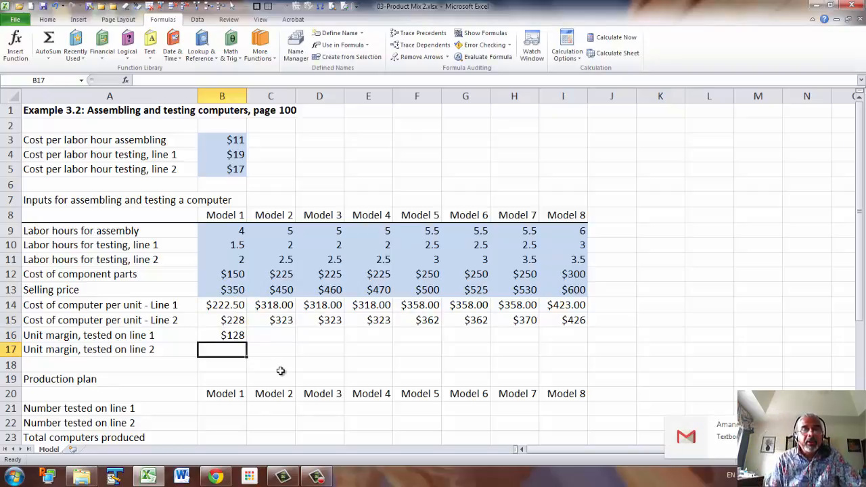
pyautogui.click(233, 336)
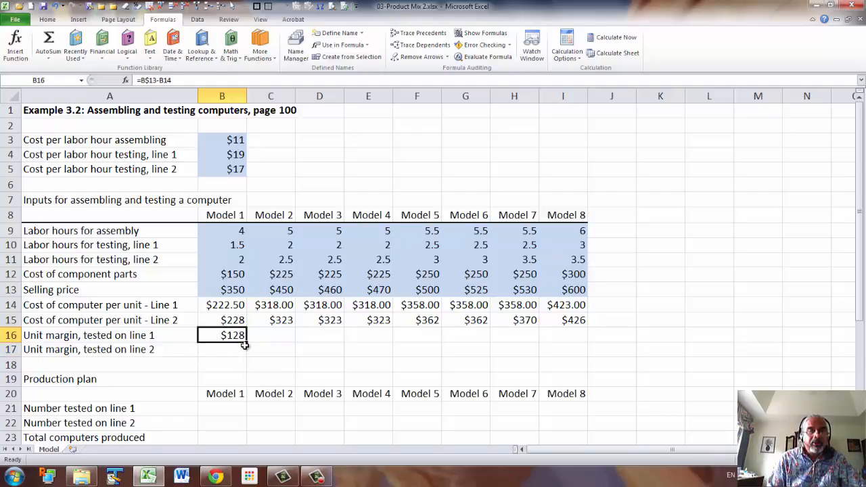
pyautogui.moveTo(247, 342); pyautogui.dragTo(246, 352)
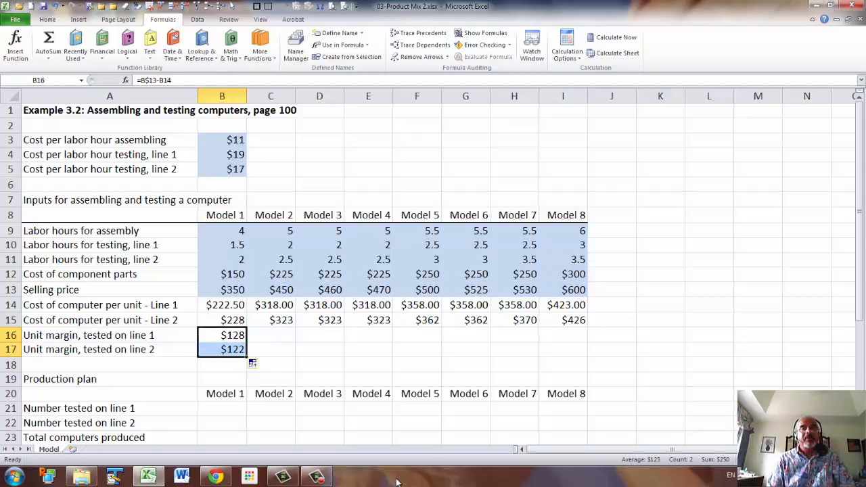
# - Format the unit margins in B16:B17 with two decimal places and fill both cells across to column I
pyautogui.click(47, 20)
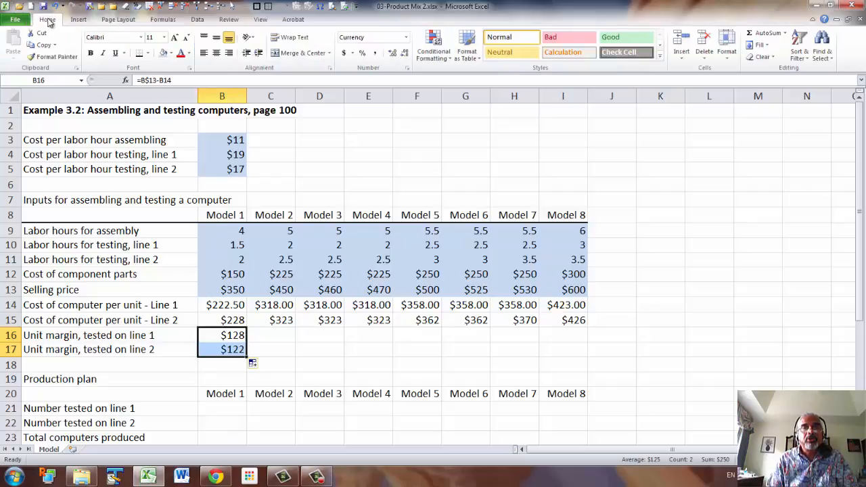
pyautogui.click(392, 54)
pyautogui.click(393, 54)
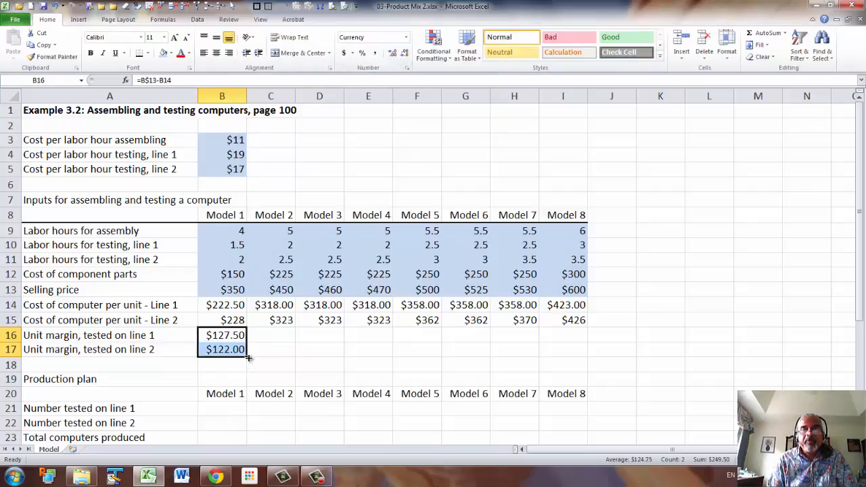
pyautogui.moveTo(249, 358); pyautogui.dragTo(580, 381)
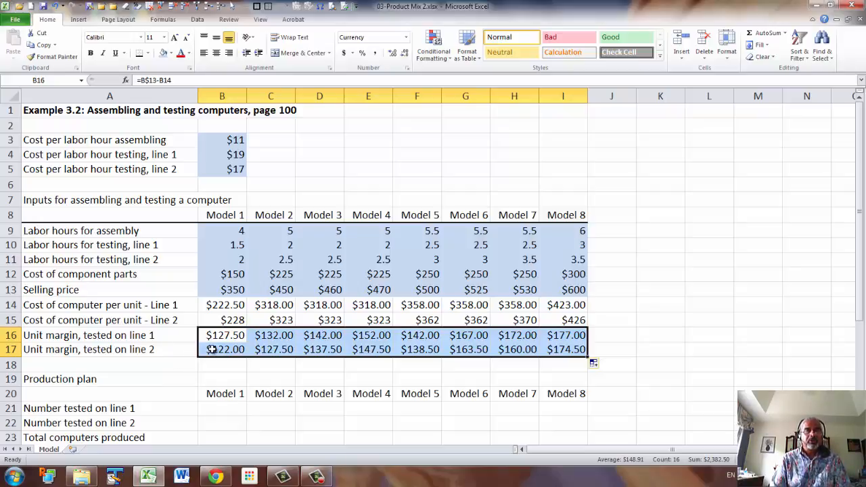
# - Add a bottom border under the Production plan heading in A19:I19 and shade the changing cells B21:I22 yellow
pyautogui.scroll(-1, 212, 349)
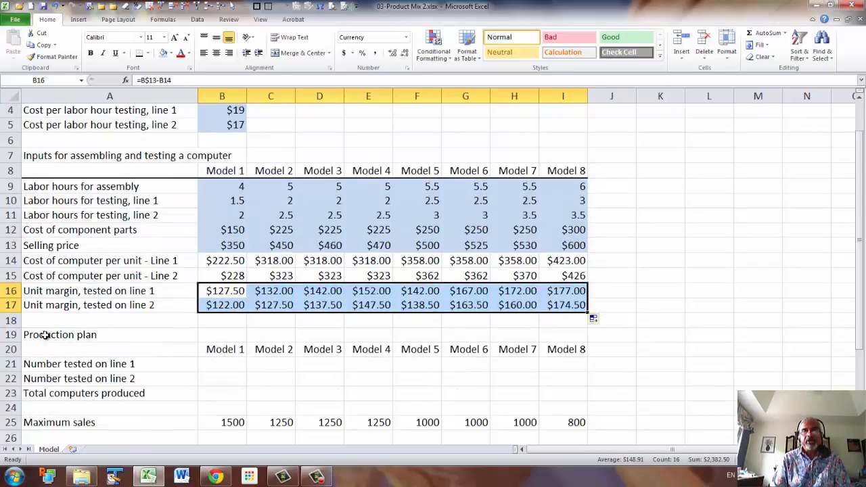
pyautogui.moveTo(43, 335); pyautogui.dragTo(550, 337)
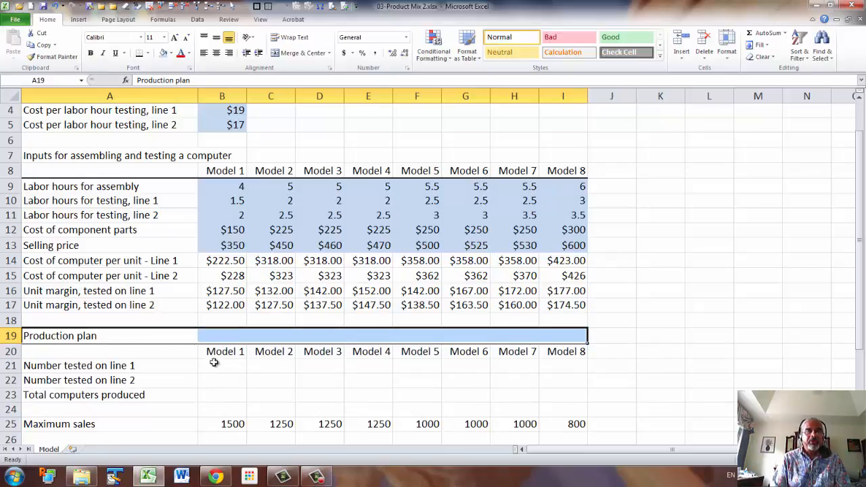
pyautogui.moveTo(214, 364); pyautogui.dragTo(546, 381)
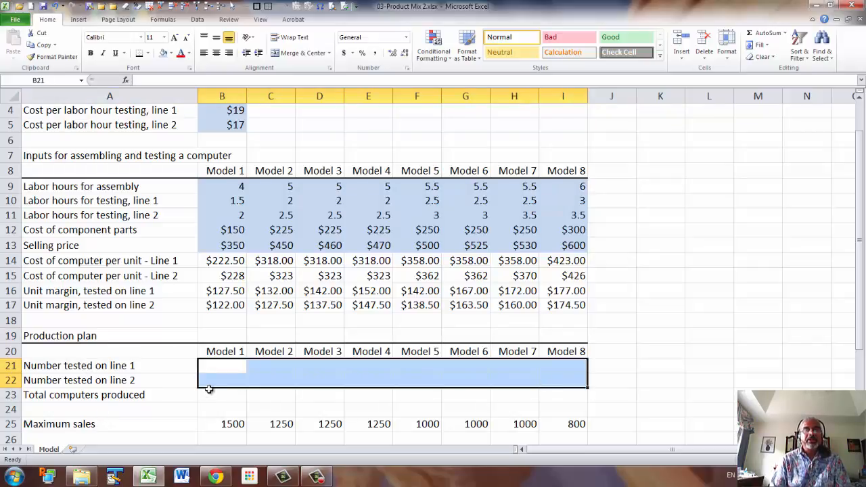
pyautogui.click(172, 53)
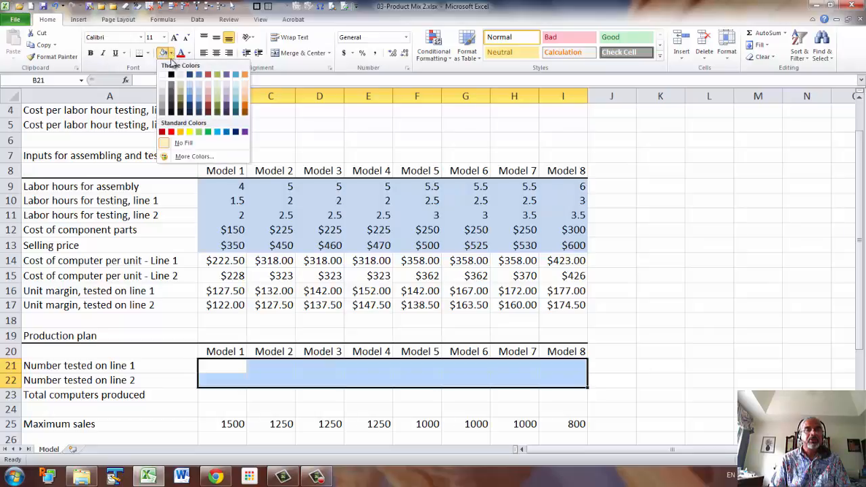
pyautogui.click(189, 132)
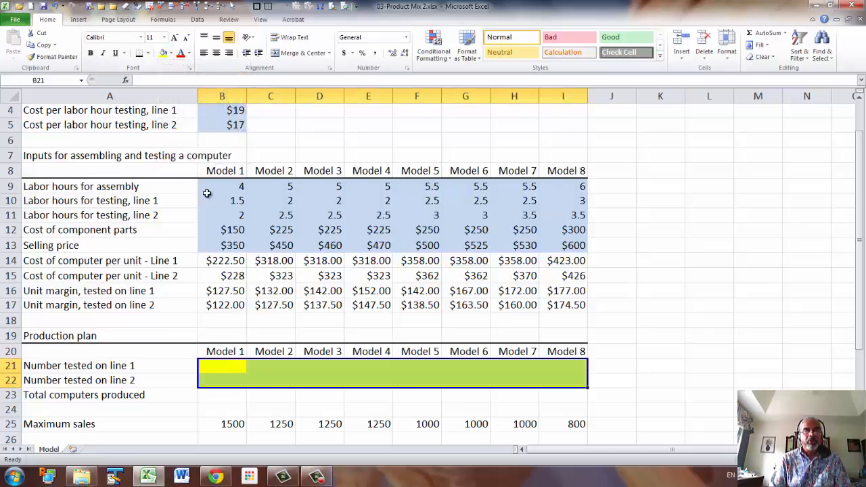
pyautogui.click(228, 368)
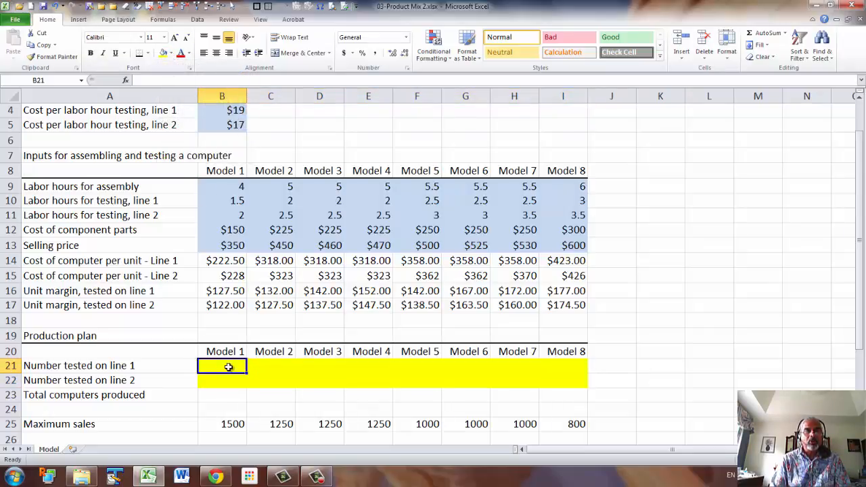
pyautogui.click(225, 383)
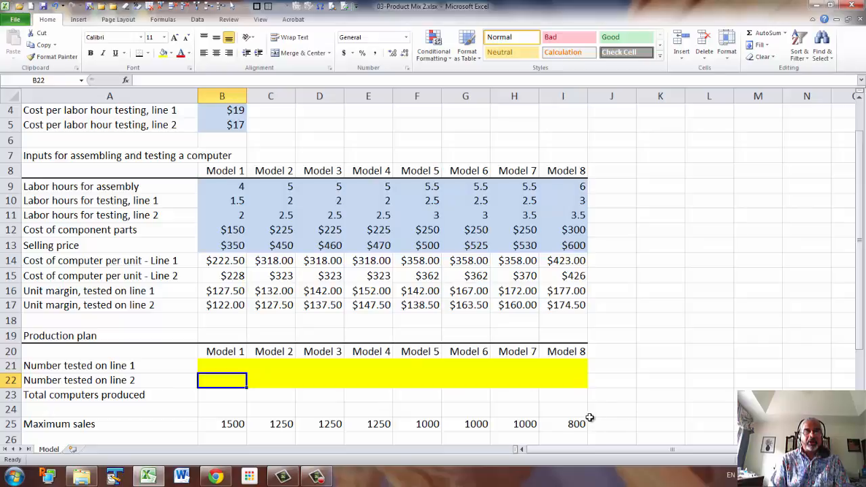
# - Enter =B21+B22 in B23 for the total Model 1 computers produced and the constraint sign <= in B24
pyautogui.click(224, 400)
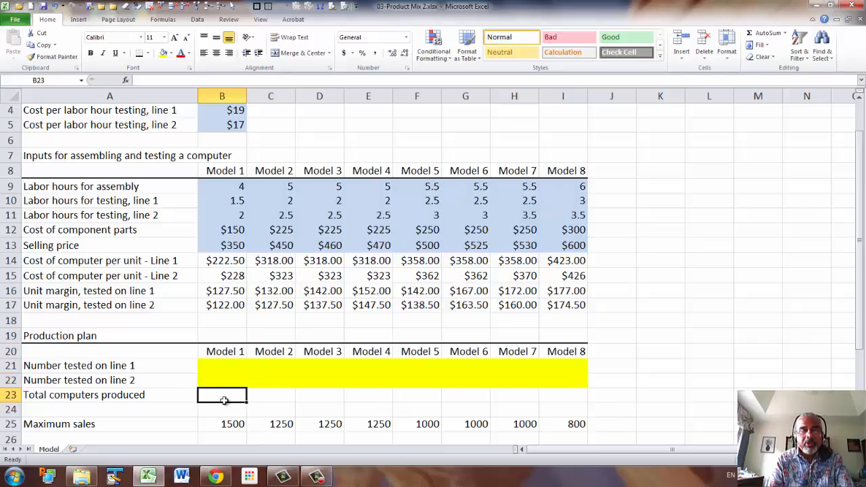
pyautogui.write('=')
pyautogui.press('Up')
pyautogui.press('Up')
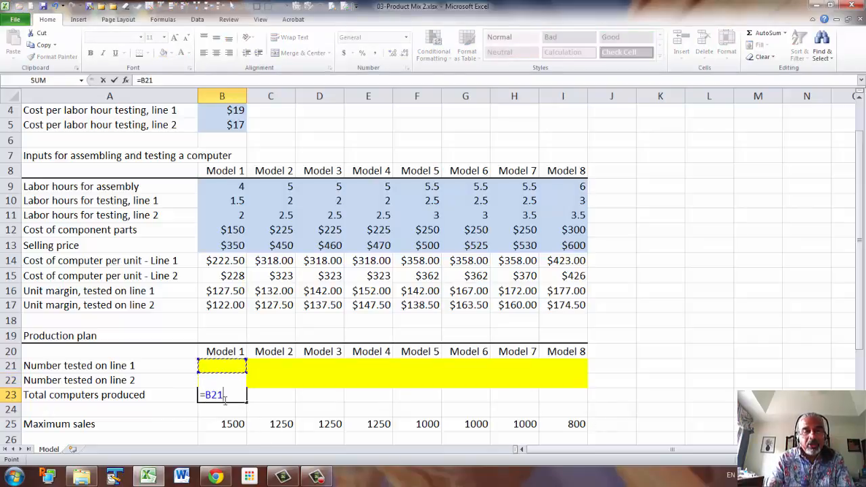
pyautogui.write('+')
pyautogui.press('Up')
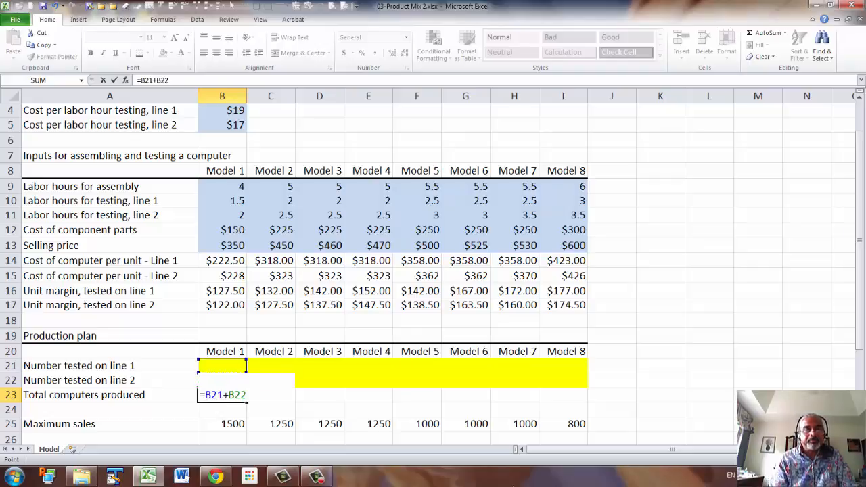
pyautogui.press('Return')
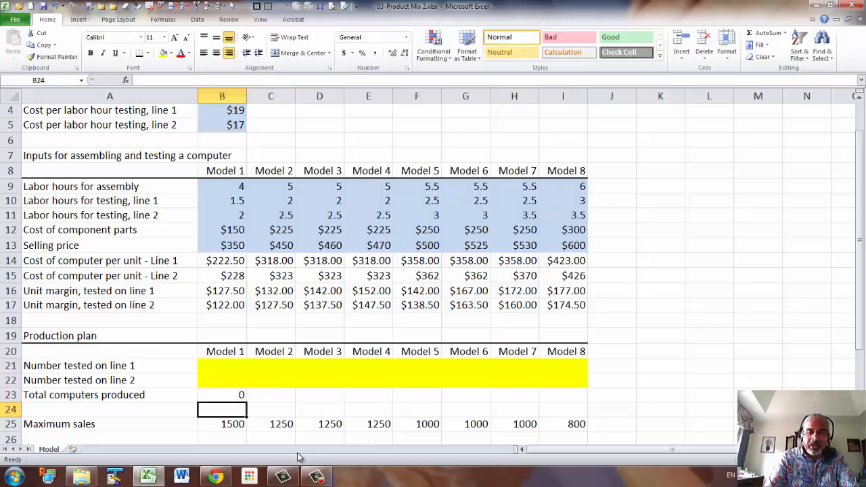
pyautogui.write('<=')
pyautogui.press('Return')
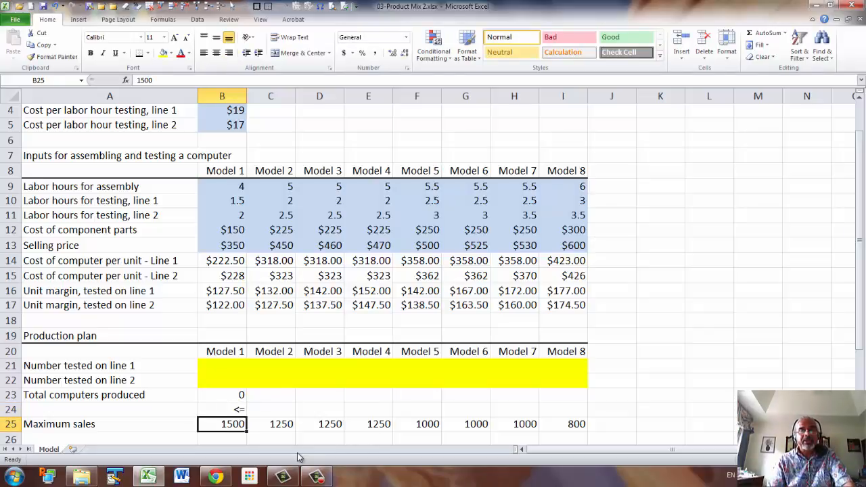
# - Shade the maximum sales values in B25:I25 light blue like the other input cells
pyautogui.scroll(-2, 250, 410)
pyautogui.moveTo(228, 332); pyautogui.dragTo(561, 332)
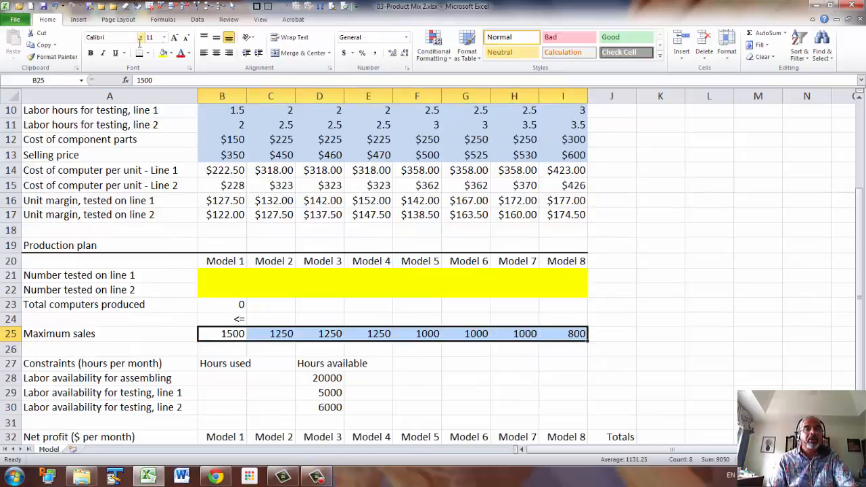
pyautogui.click(171, 53)
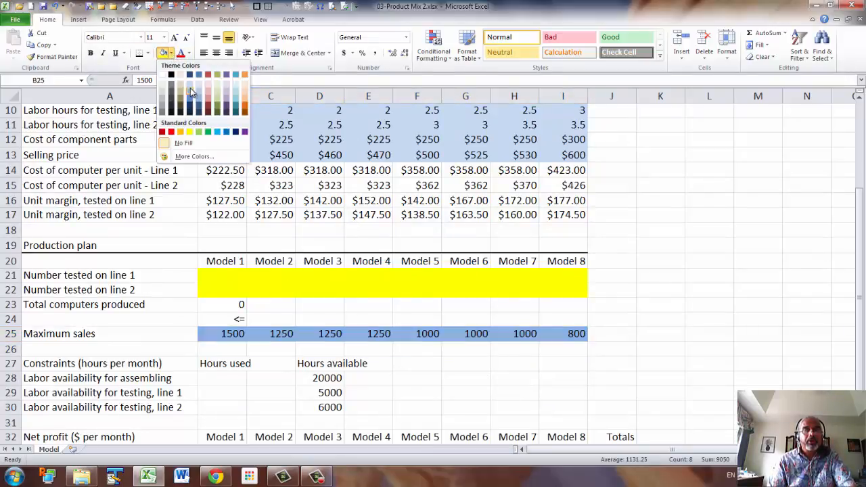
pyautogui.click(199, 83)
# - Fill the total computers produced formula and the <= sign in B23:B24 across to column I
pyautogui.click(238, 308)
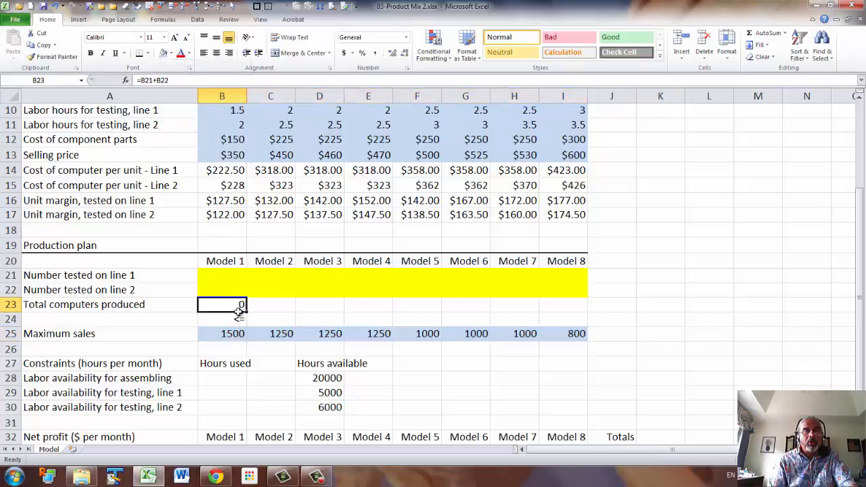
pyautogui.moveTo(238, 310); pyautogui.dragTo(571, 332)
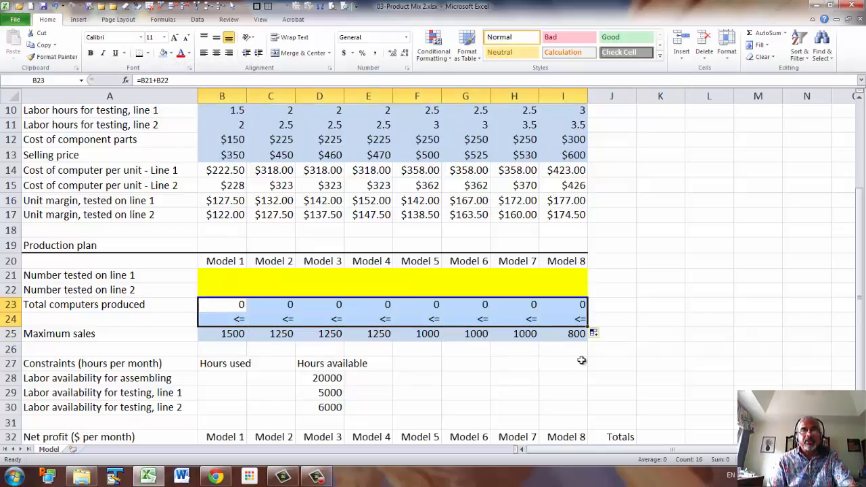
pyautogui.click(566, 390)
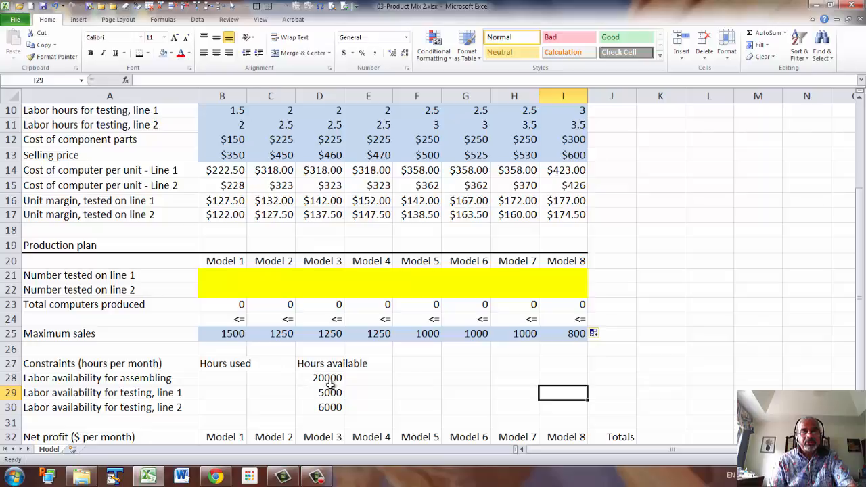
# - Shade the hours available values in D28:D30 light blue as input cells
pyautogui.moveTo(329, 378); pyautogui.dragTo(333, 400)
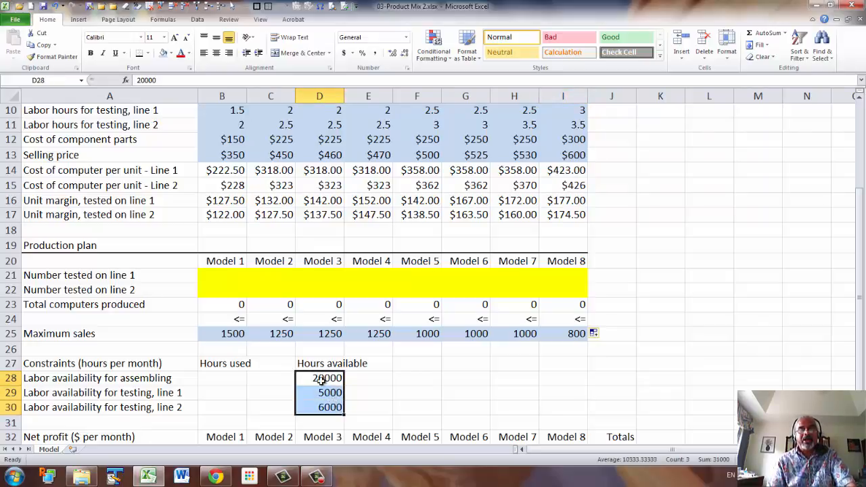
pyautogui.click(163, 53)
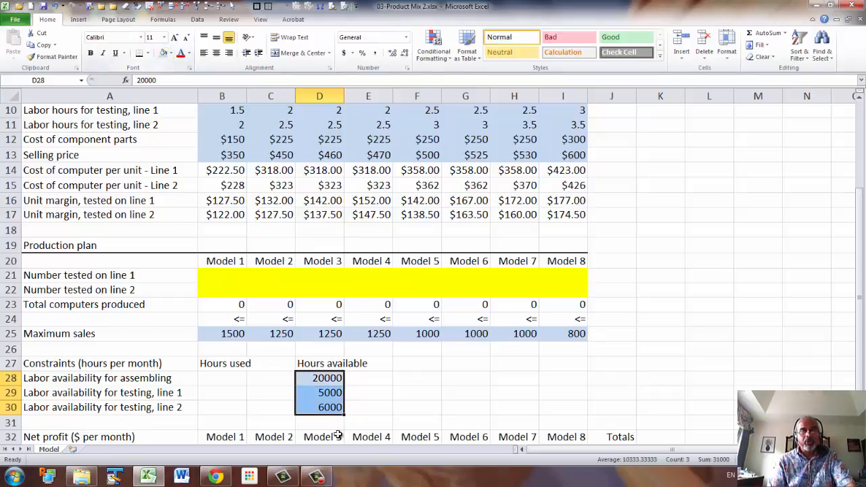
pyautogui.click(429, 395)
# - Create range names from the left-column labels for the production plan rows A21:I23 and the maximum sales row A25:I25
pyautogui.scroll(-1, 323, 396)
pyautogui.click(222, 334)
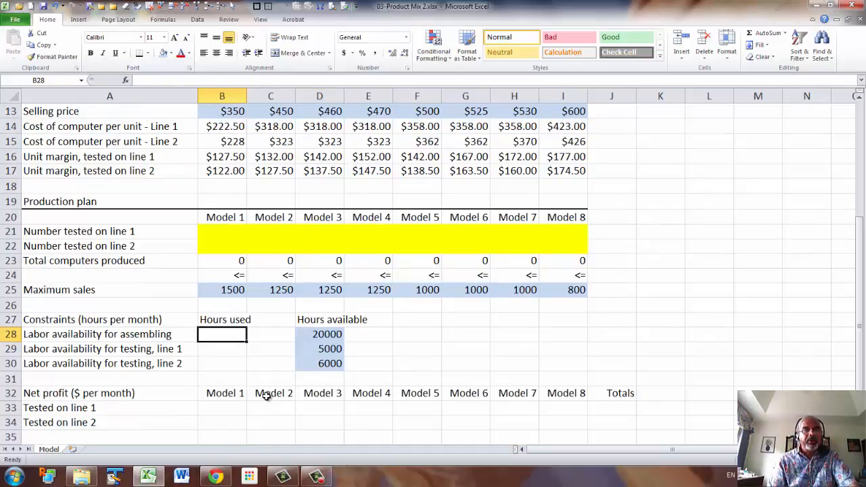
pyautogui.moveTo(85, 231); pyautogui.dragTo(554, 262)
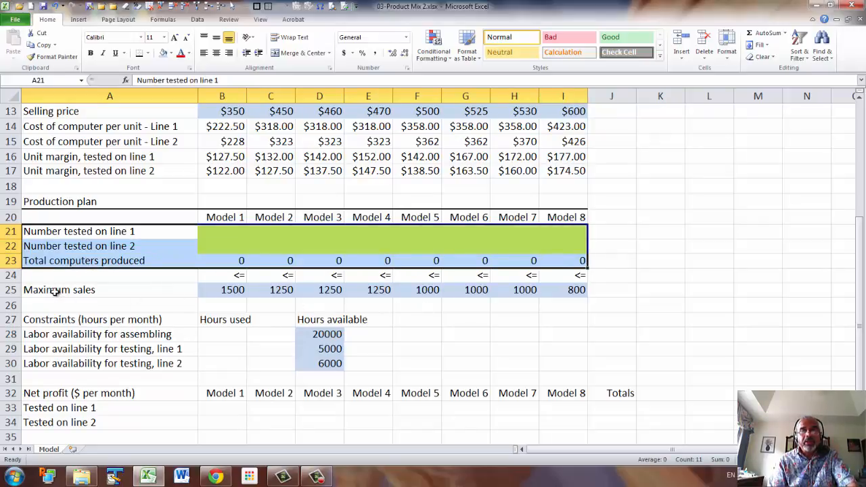
pyautogui.click(148, 289)
pyautogui.moveTo(149, 290); pyautogui.dragTo(571, 295)
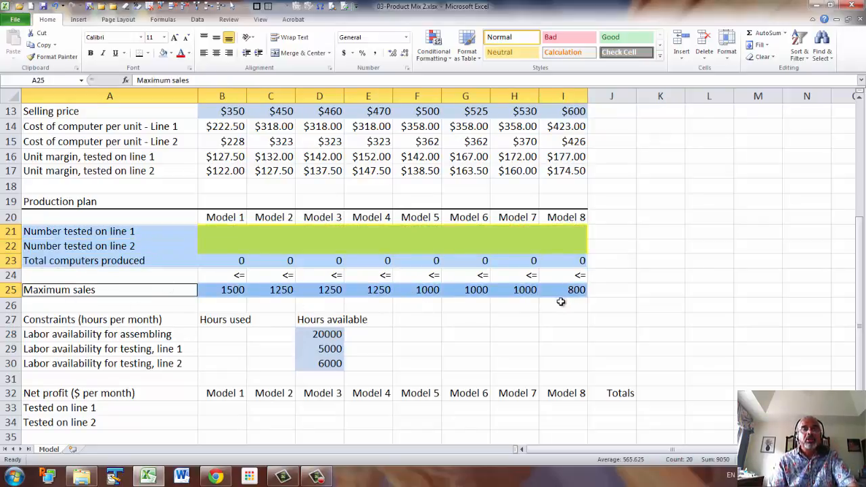
pyautogui.click(163, 19)
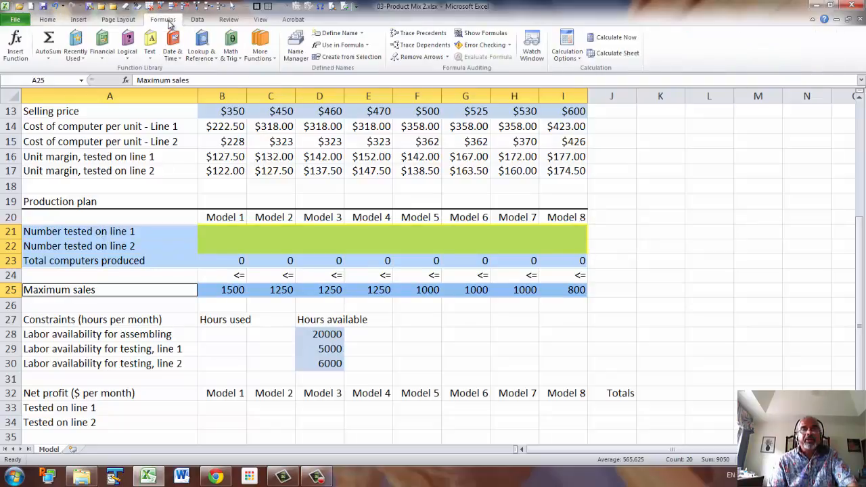
pyautogui.click(351, 58)
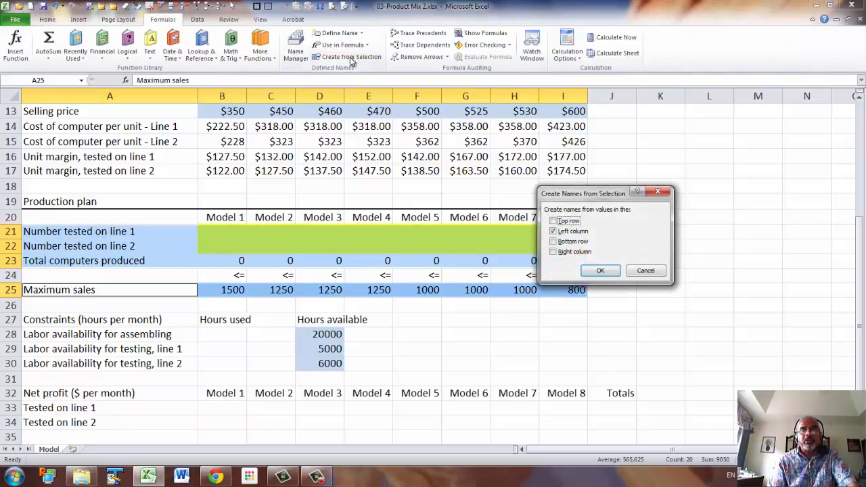
pyautogui.click(601, 272)
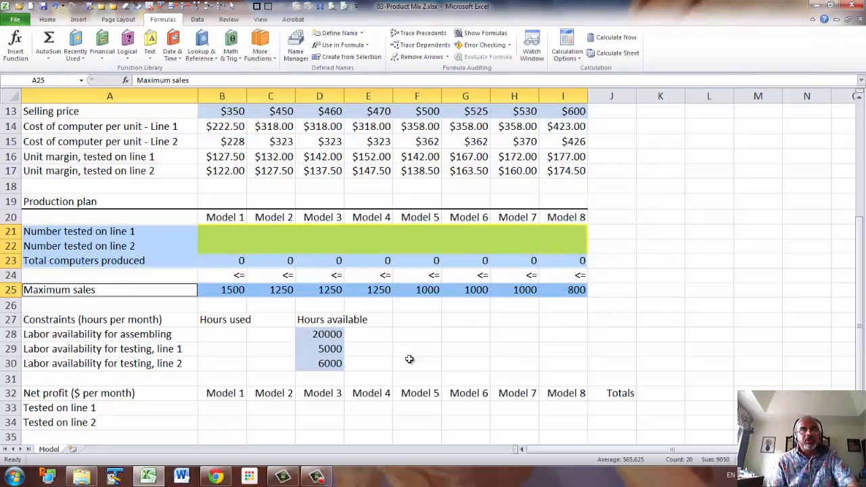
# - Create range names from the left-column labels for the three labor hours rows in A9:I11
pyautogui.scroll(2, 212, 321)
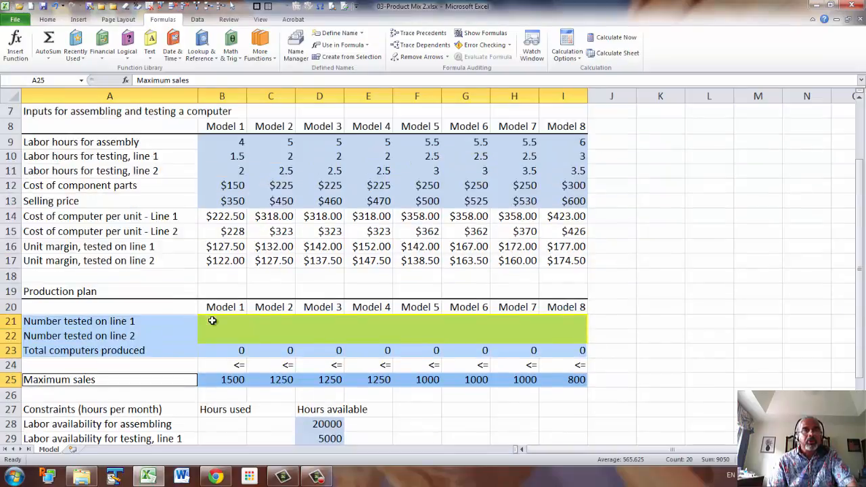
pyautogui.moveTo(116, 142); pyautogui.dragTo(551, 173)
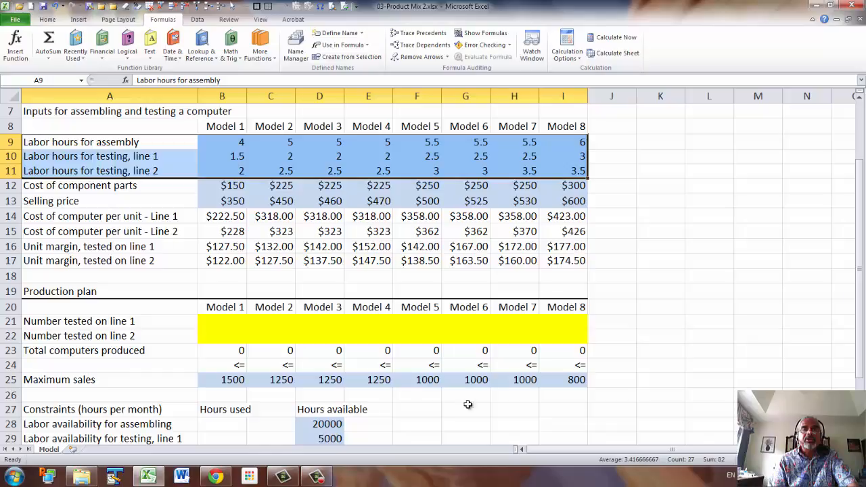
pyautogui.click(349, 57)
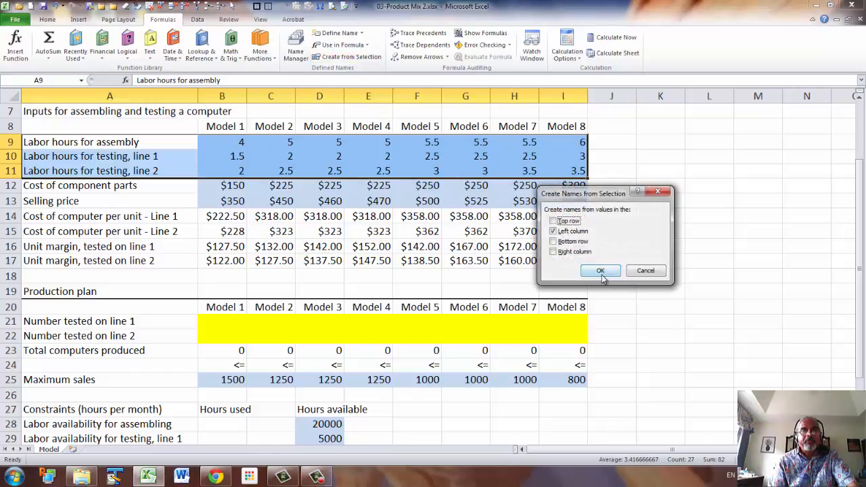
pyautogui.click(601, 272)
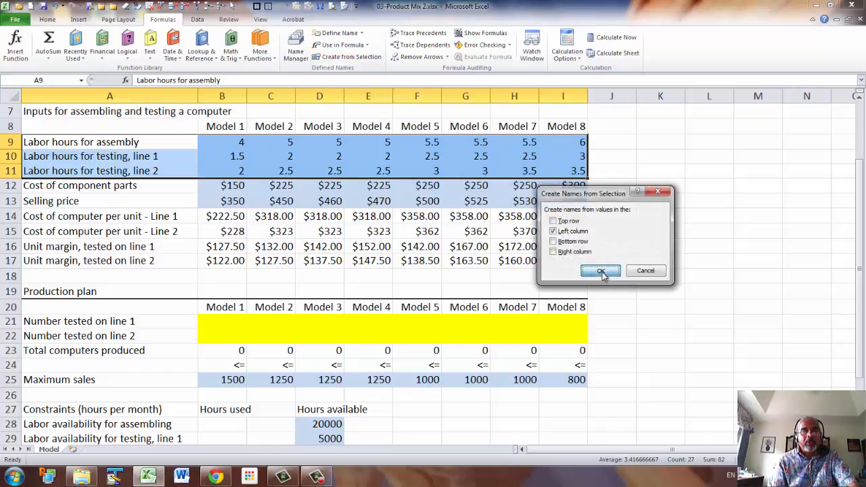
pyautogui.click(218, 422)
pyautogui.write('=su')
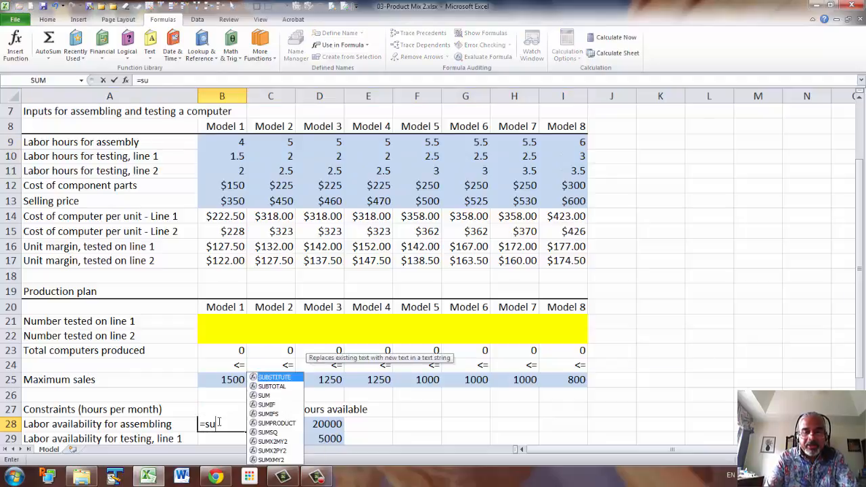
pyautogui.write('mp')
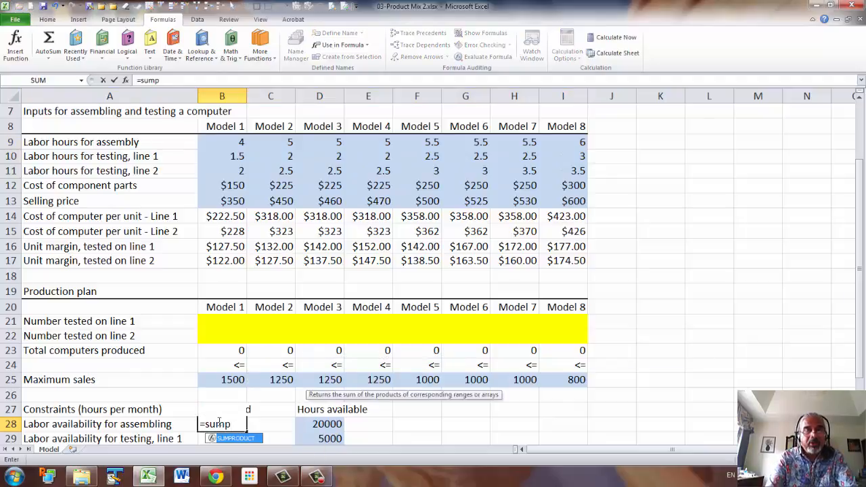
pyautogui.press('Tab')
pyautogui.write('n')
pyautogui.write('u')
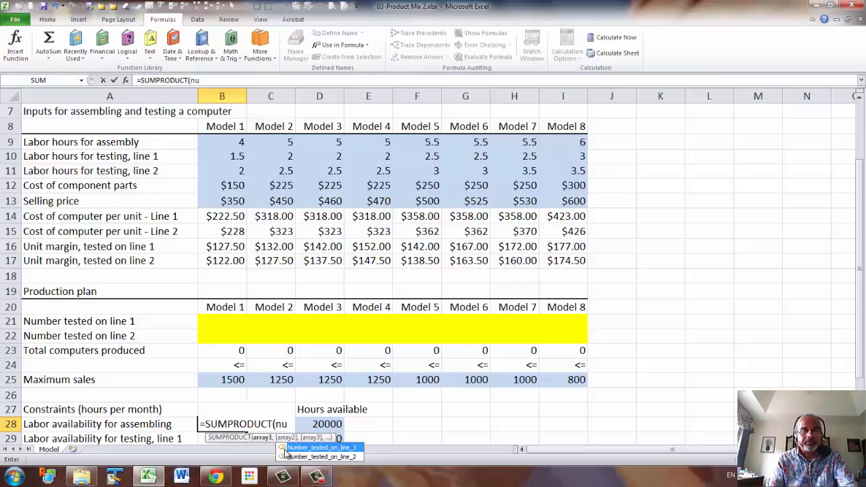
pyautogui.press('Escape')
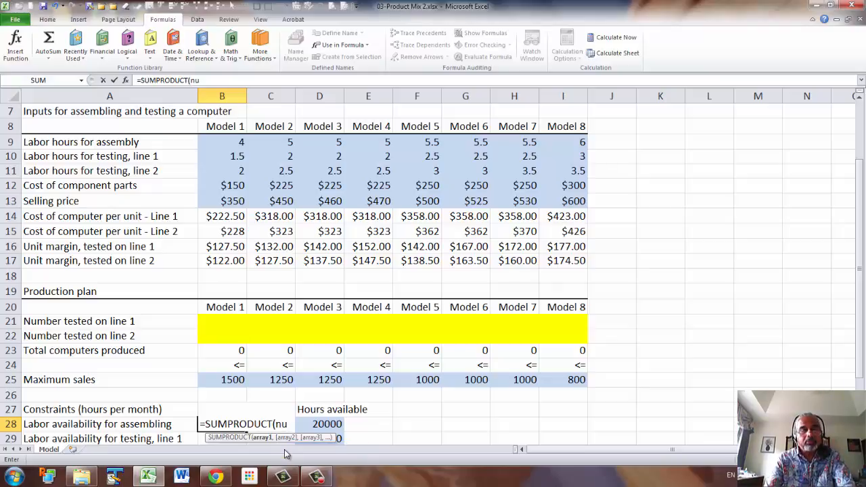
pyautogui.press('BackSpace')
pyautogui.press('BackSpace')
pyautogui.press('BackSpace')
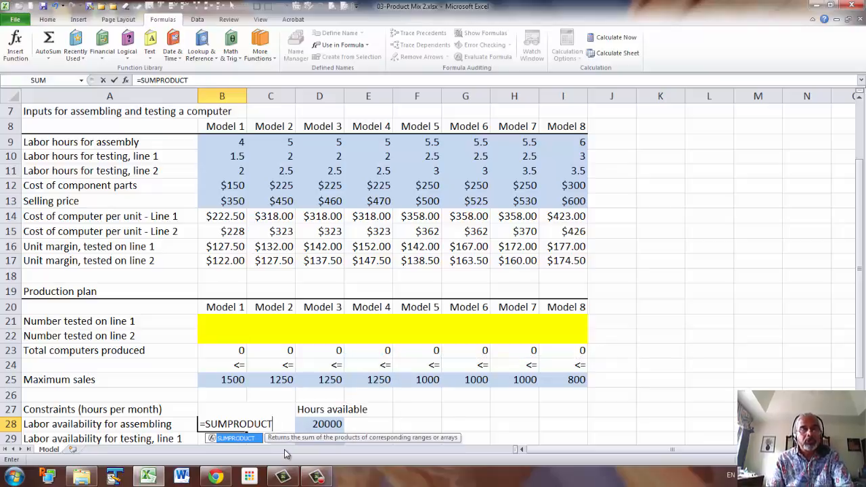
pyautogui.press('Escape')
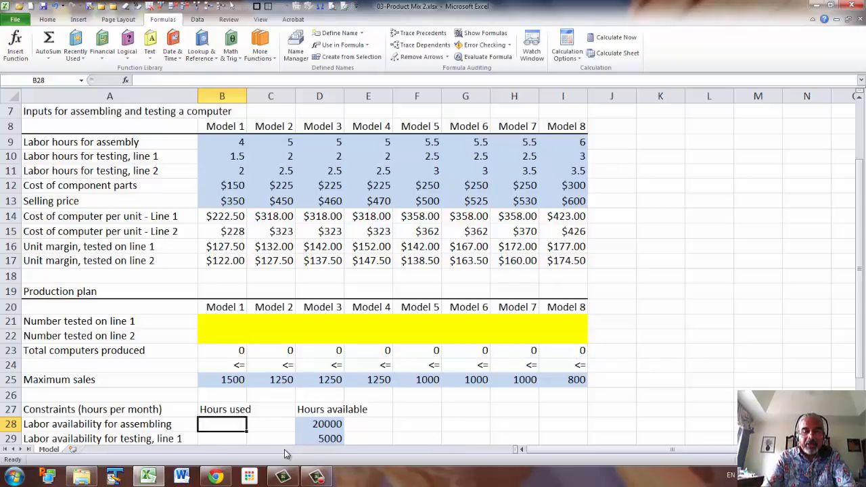
# - Enter =SUMPRODUCT(Total_computers_produced,Labor_hours_for_assembly) in B28 for the assembling hours used
pyautogui.write('=su')
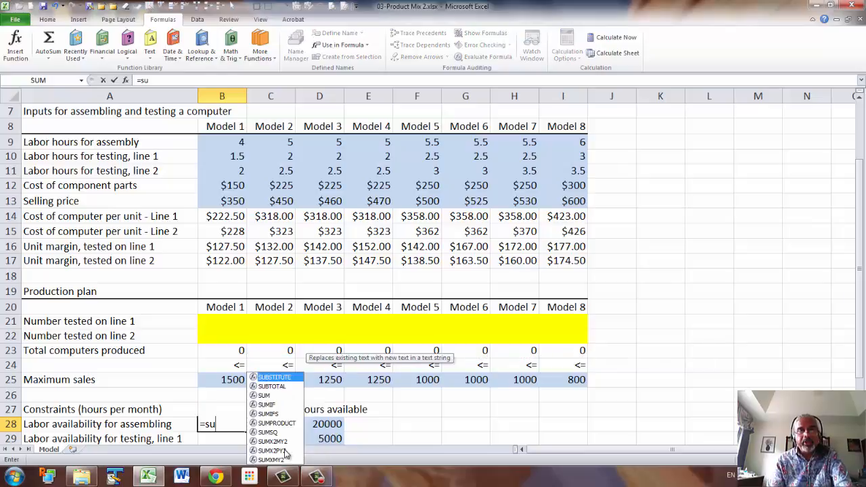
pyautogui.write('mp')
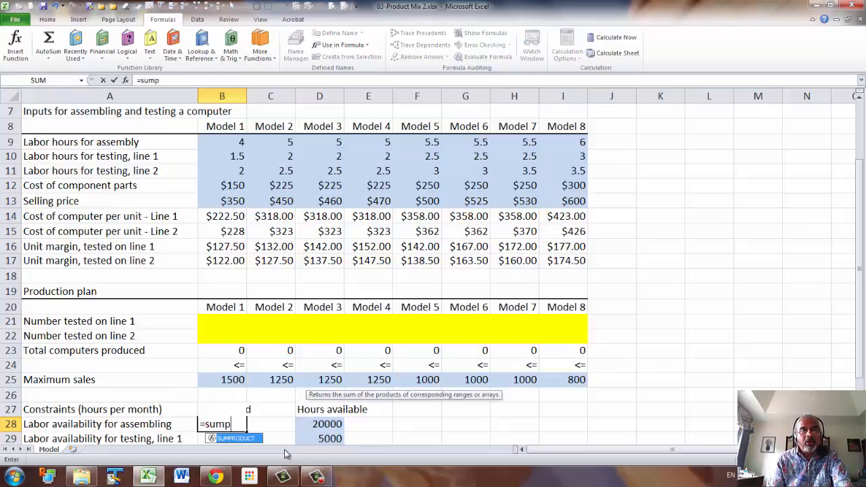
pyautogui.press('Tab')
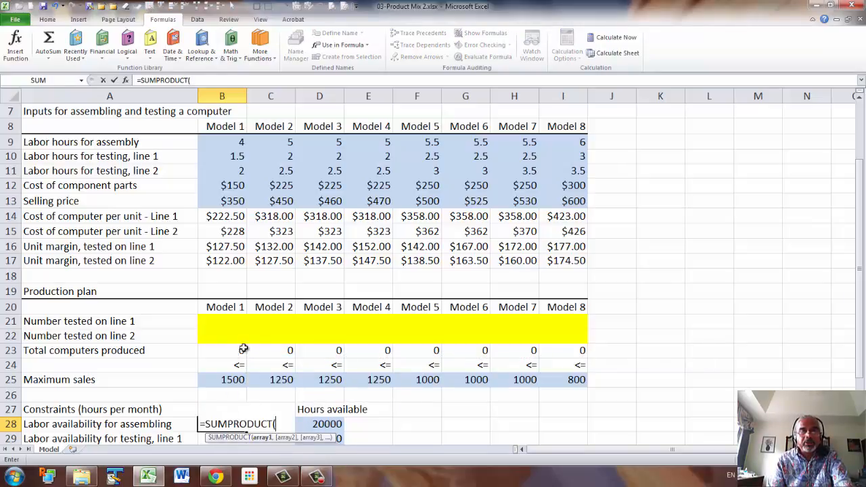
pyautogui.moveTo(232, 353); pyautogui.dragTo(551, 354)
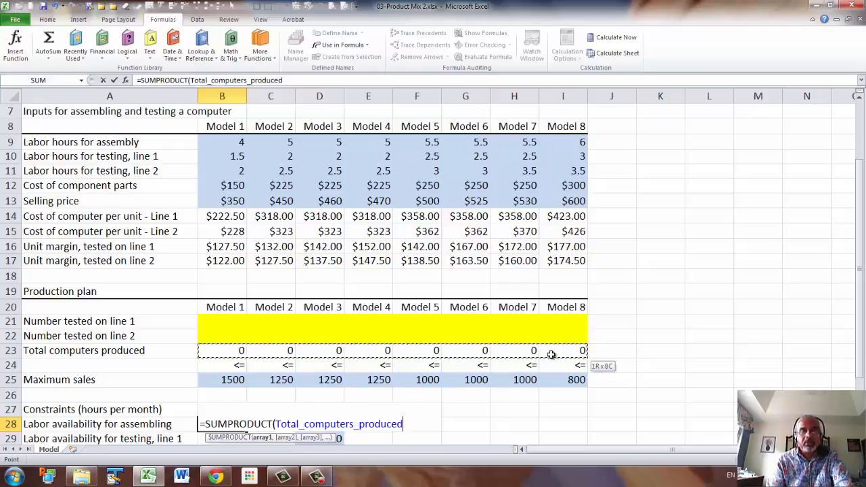
pyautogui.write(',')
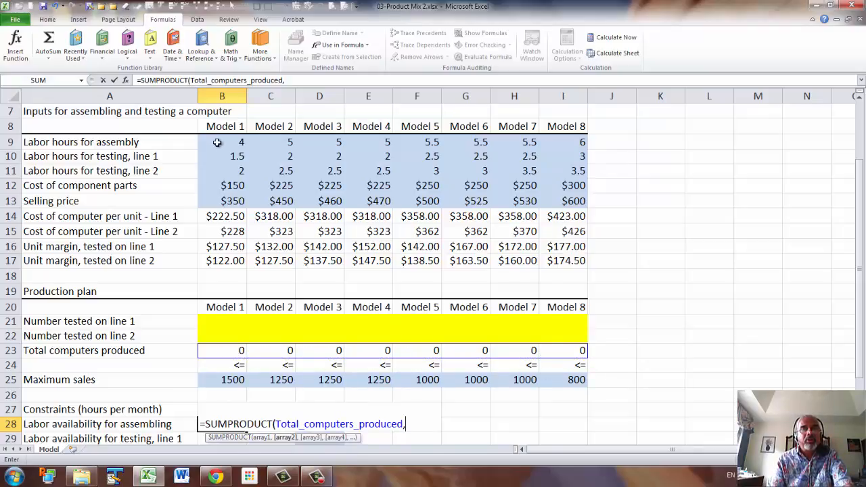
pyautogui.moveTo(219, 142); pyautogui.dragTo(555, 143)
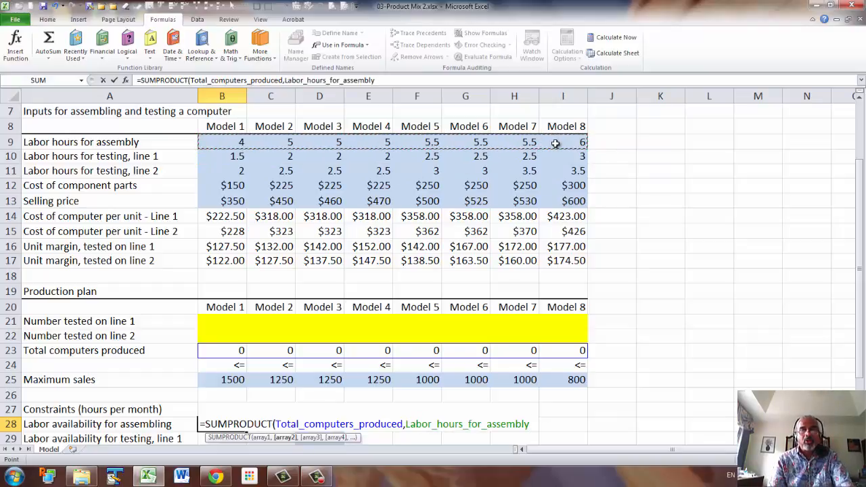
pyautogui.write(')')
pyautogui.scroll(-2, 555, 144)
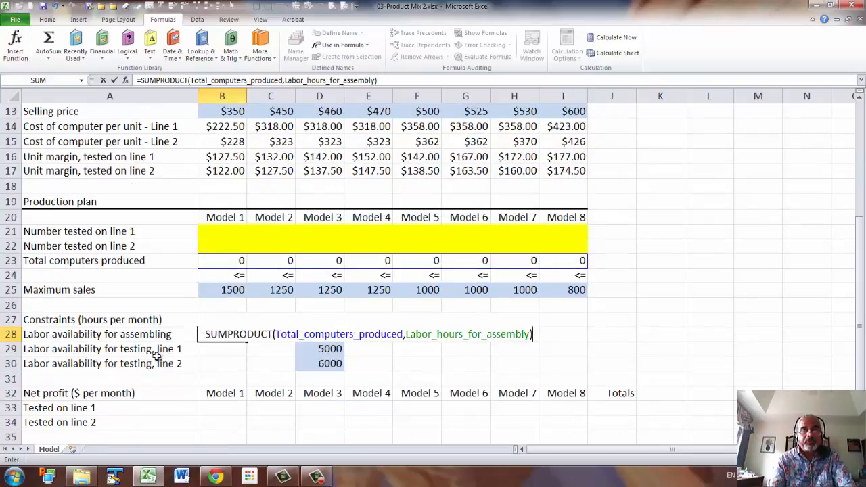
pyautogui.press('Return')
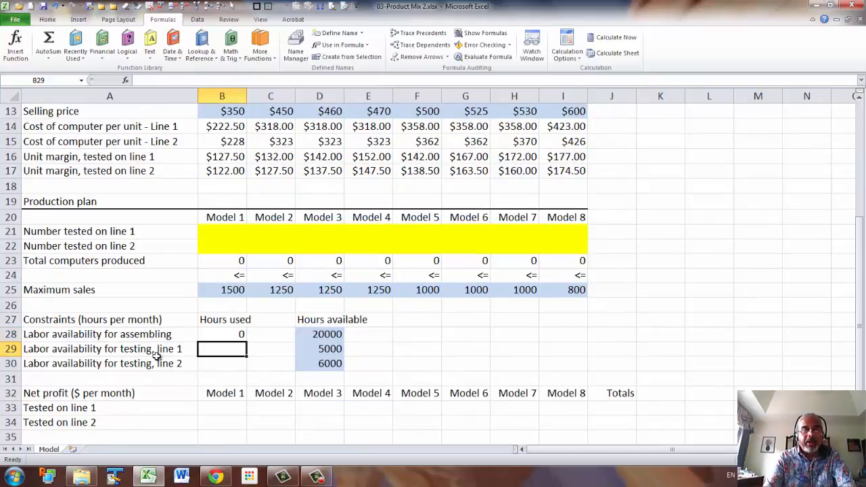
# - Enter =SUMPRODUCT(Number_tested_on_line_1,Labor_hours_for_testing__line_1) in B29 for the line 1 testing hours used
pyautogui.write('=sump')
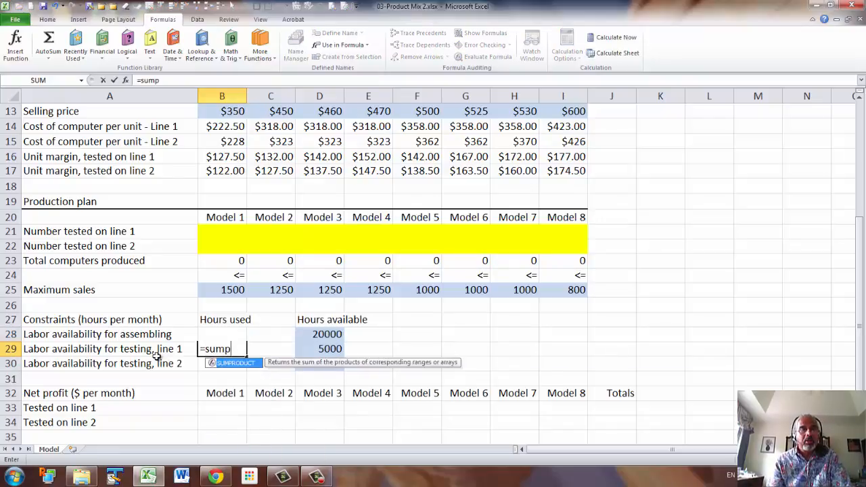
pyautogui.press('Tab')
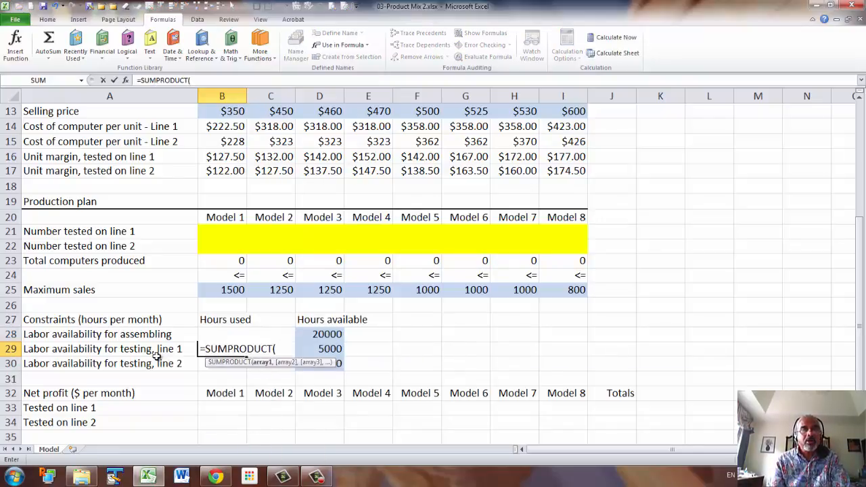
pyautogui.moveTo(200, 232); pyautogui.dragTo(555, 234)
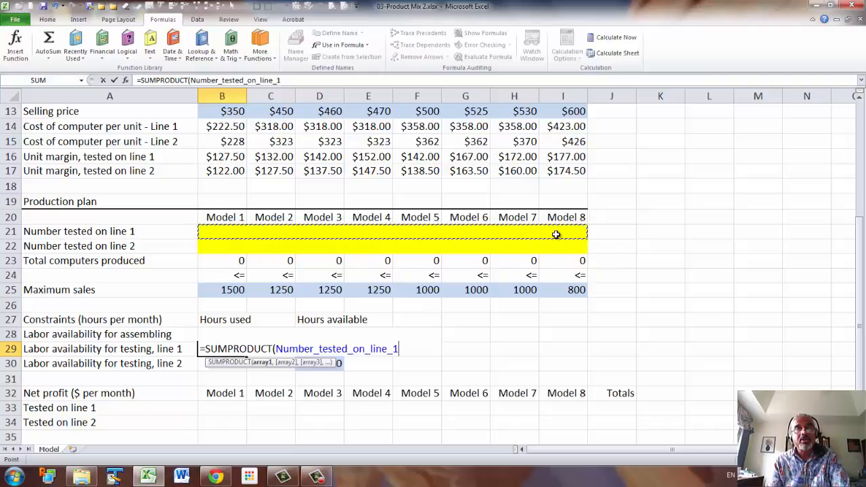
pyautogui.write(',')
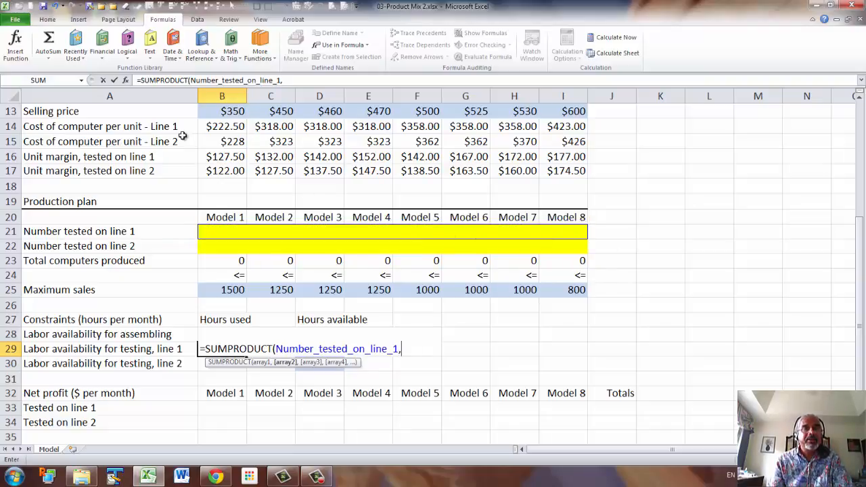
pyautogui.scroll(2, 183, 136)
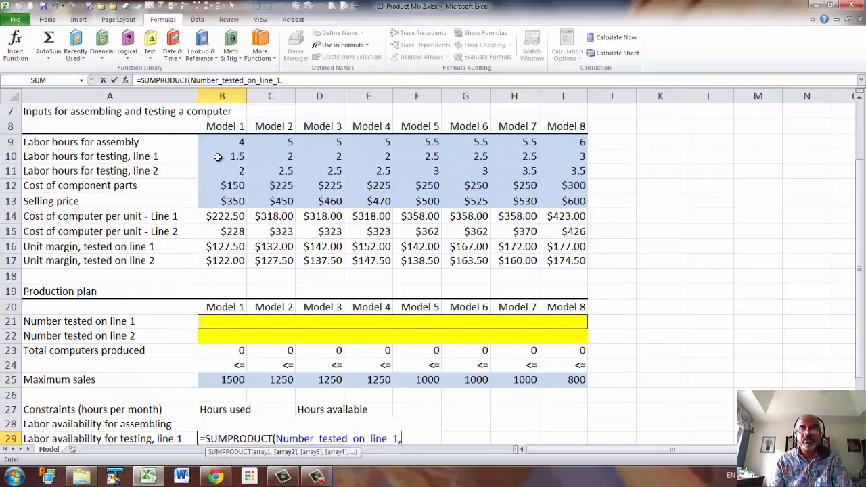
pyautogui.moveTo(218, 156); pyautogui.dragTo(558, 161)
pyautogui.write(')')
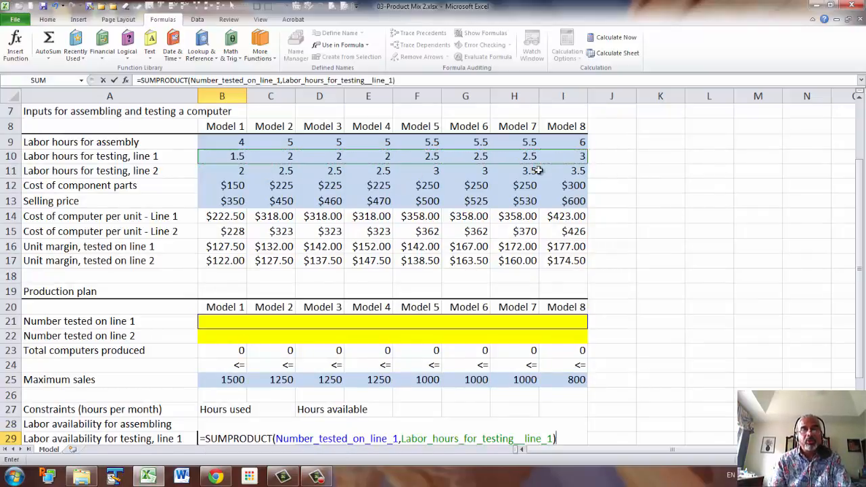
pyautogui.press('Return')
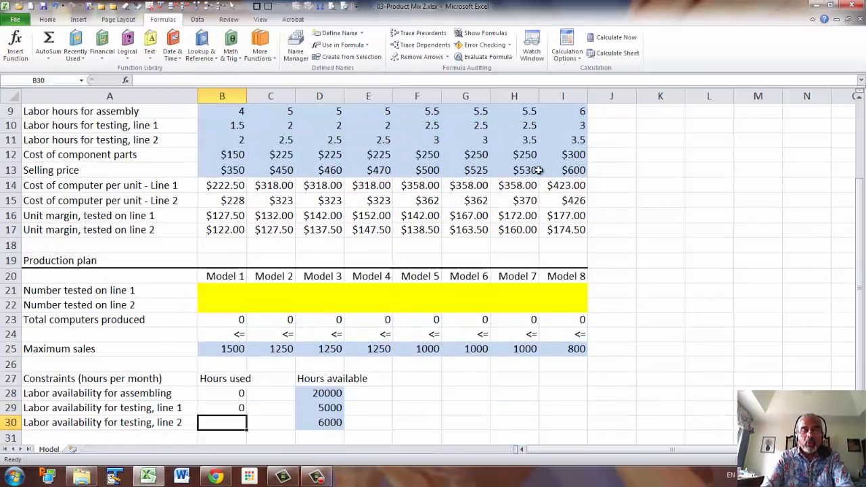
# - Enter =SUMPRODUCT(Number_tested_on_line_2,Labor_hours_for_testing__line_2) in B30 for the line 2 testing hours used
pyautogui.write('=sump')
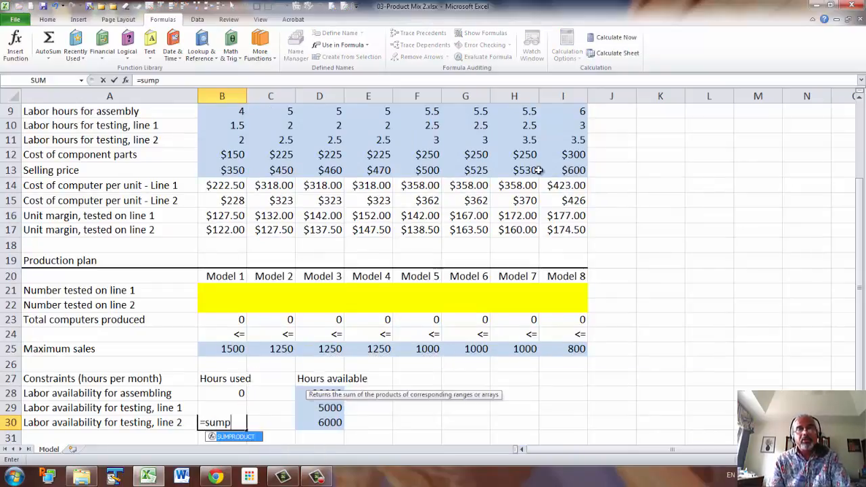
pyautogui.press('Tab')
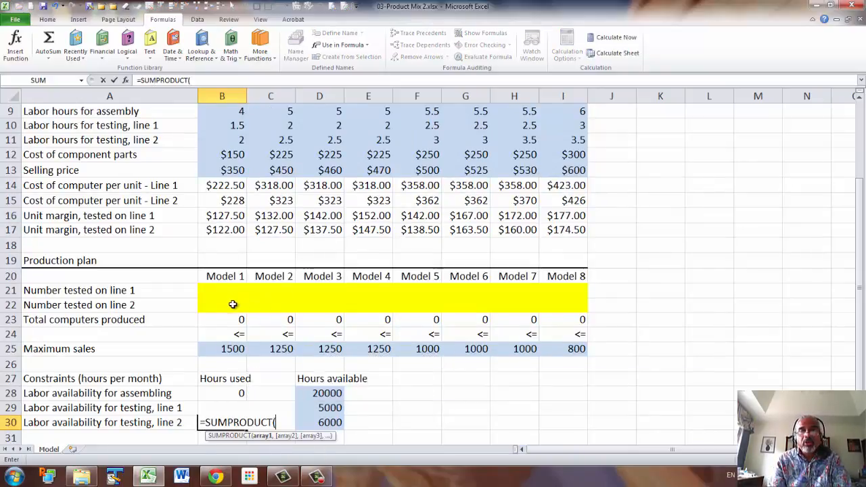
pyautogui.moveTo(226, 306); pyautogui.dragTo(559, 311)
pyautogui.write(',')
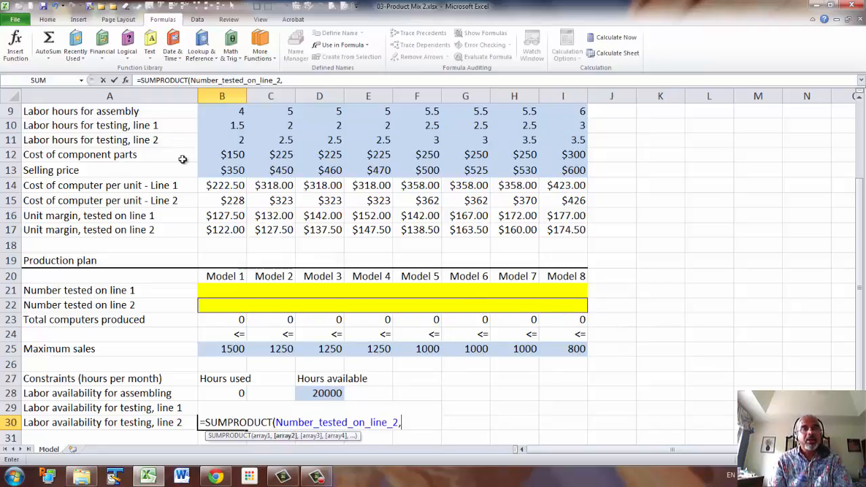
pyautogui.moveTo(229, 144); pyautogui.dragTo(555, 141)
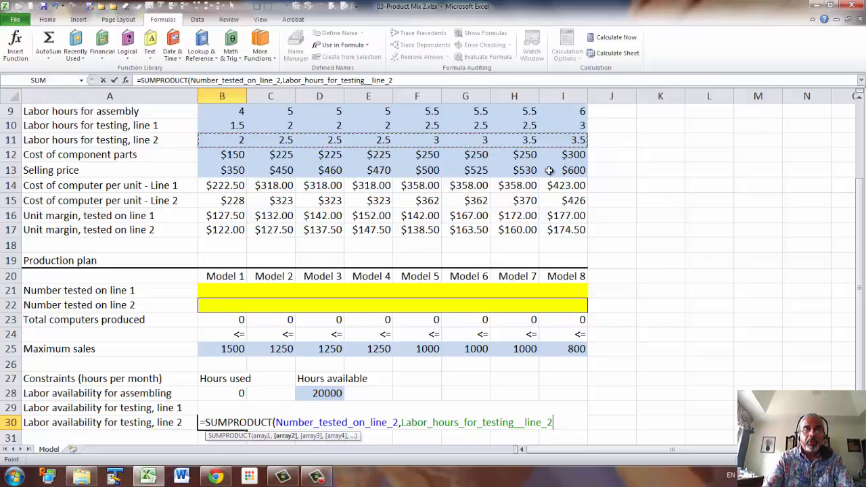
pyautogui.write(')')
pyautogui.press('Return')
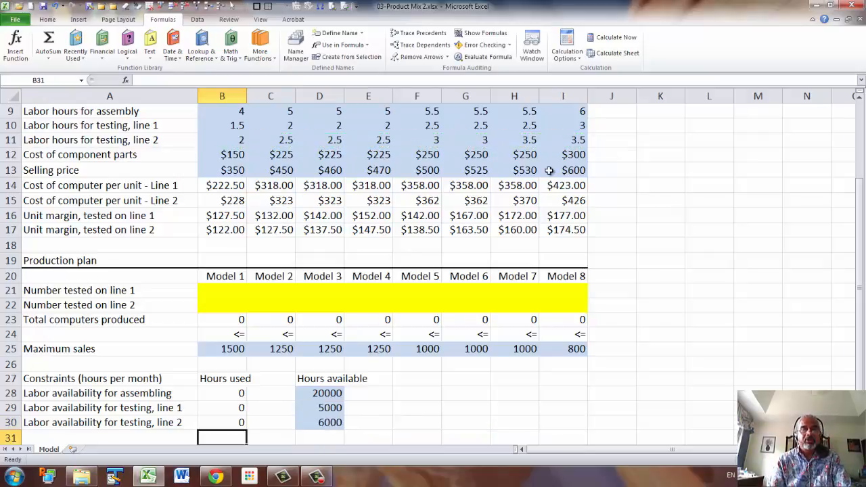
# - Enter <= in C28 between hours used and hours available, and copy it down through C30
pyautogui.scroll(-2, 550, 170)
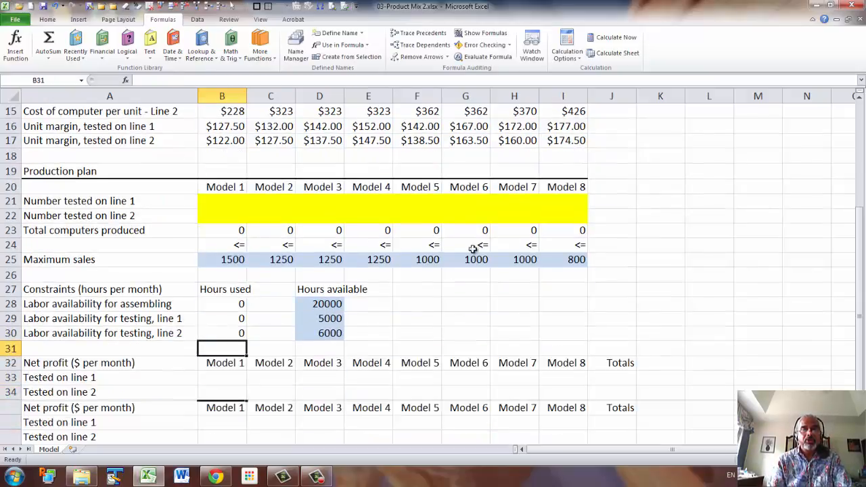
pyautogui.click(273, 305)
pyautogui.write('<')
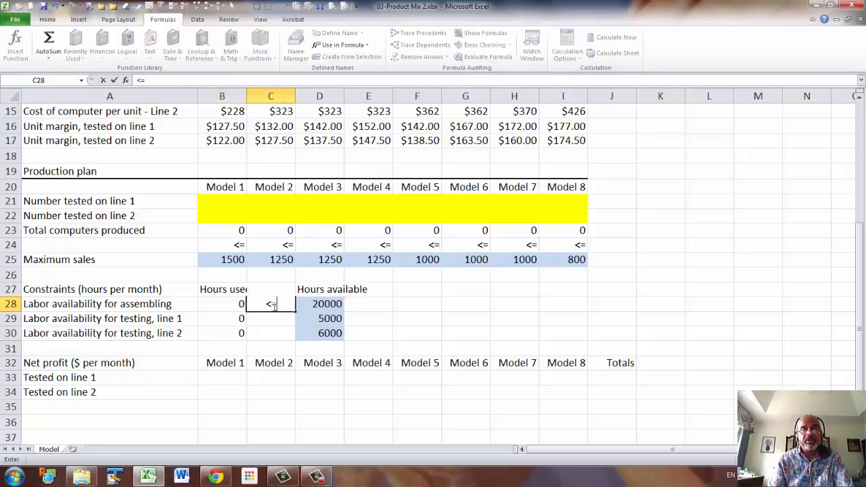
pyautogui.write('=')
pyautogui.press('Return')
pyautogui.click(266, 304)
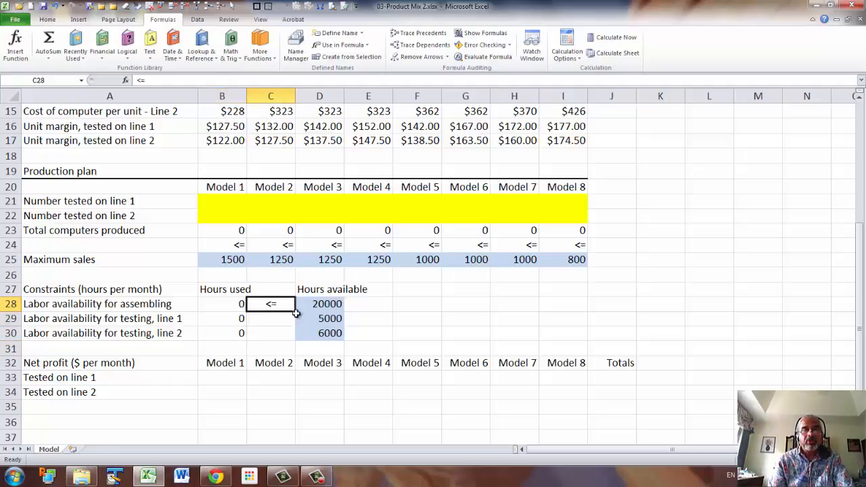
pyautogui.moveTo(295, 310); pyautogui.dragTo(296, 339)
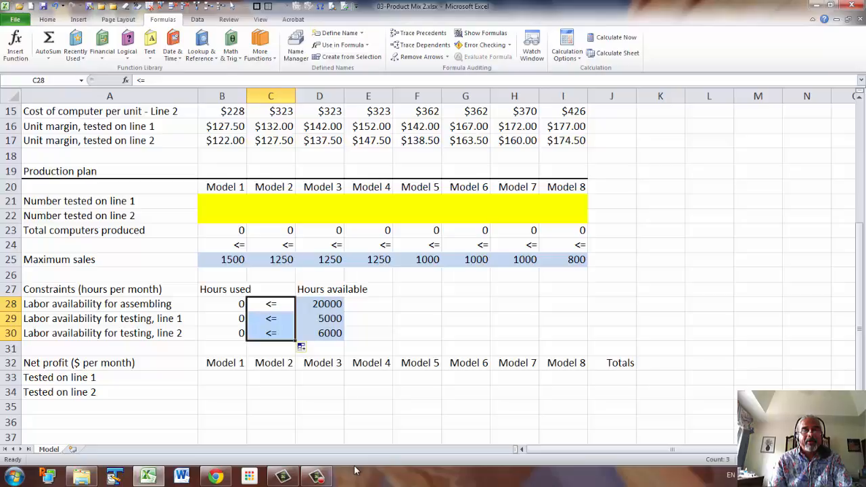
# - Enter =B21*B16 in B33 for Model 1's line 1 net profit and copy it across B33:I34
pyautogui.click(231, 375)
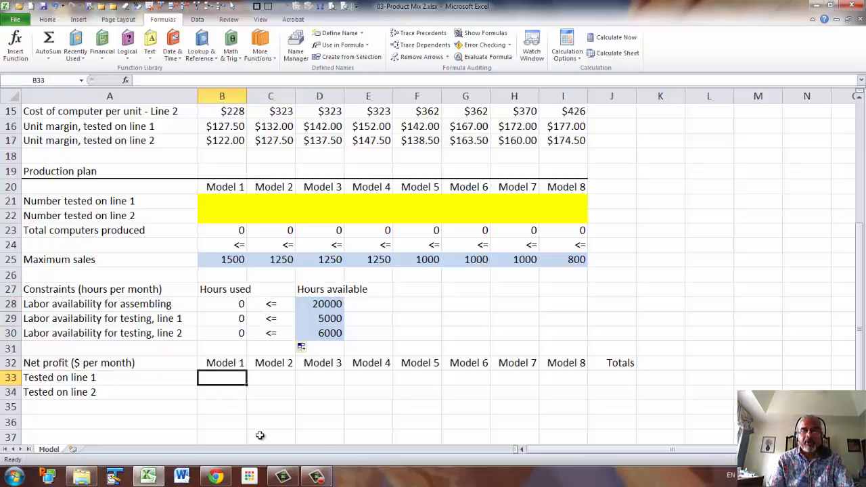
pyautogui.write('=')
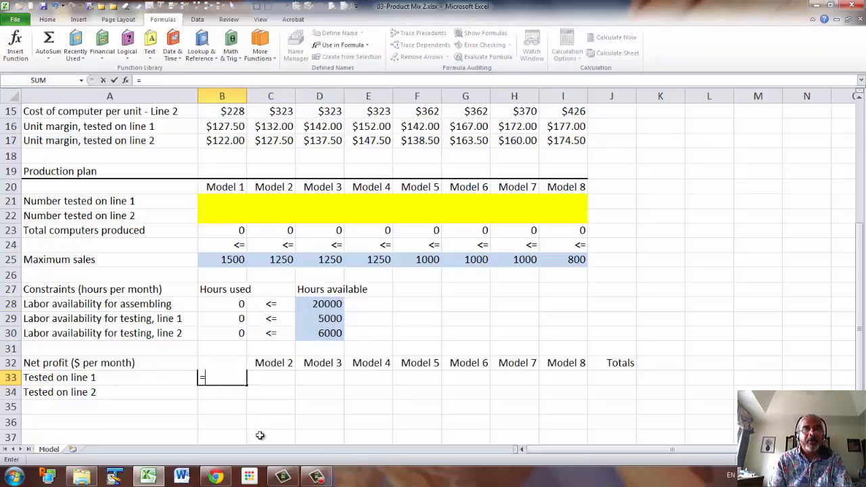
pyautogui.click(217, 201)
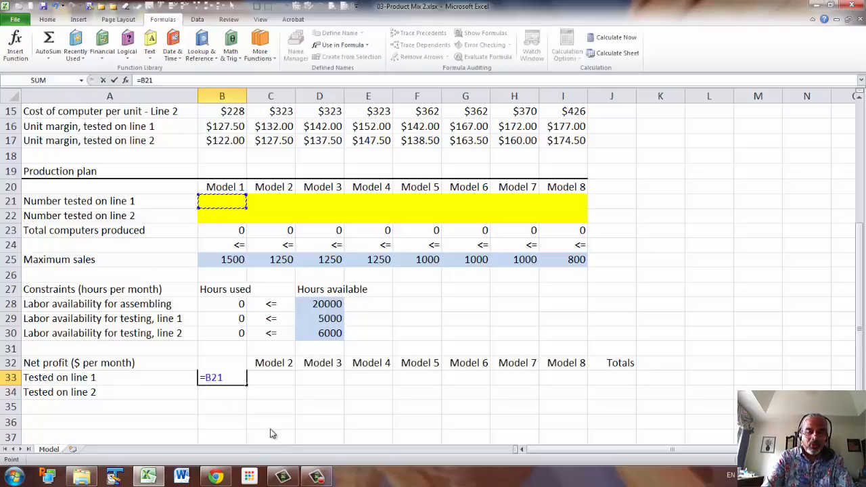
pyautogui.write('*')
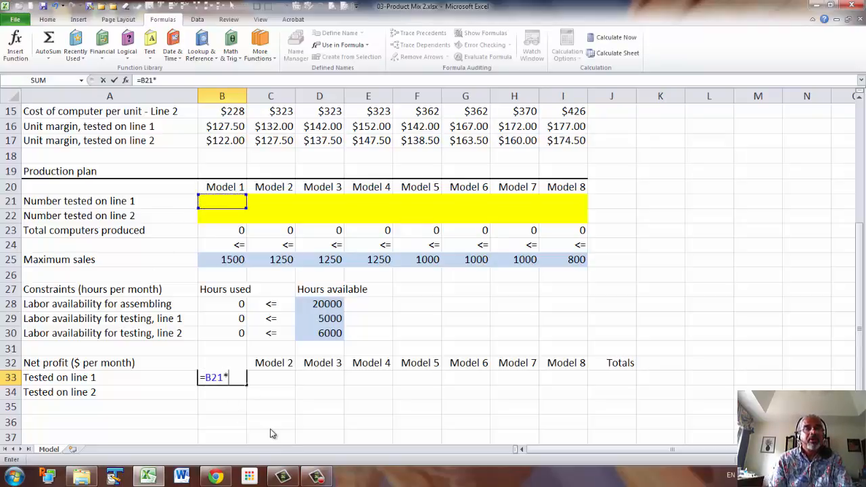
pyautogui.click(225, 129)
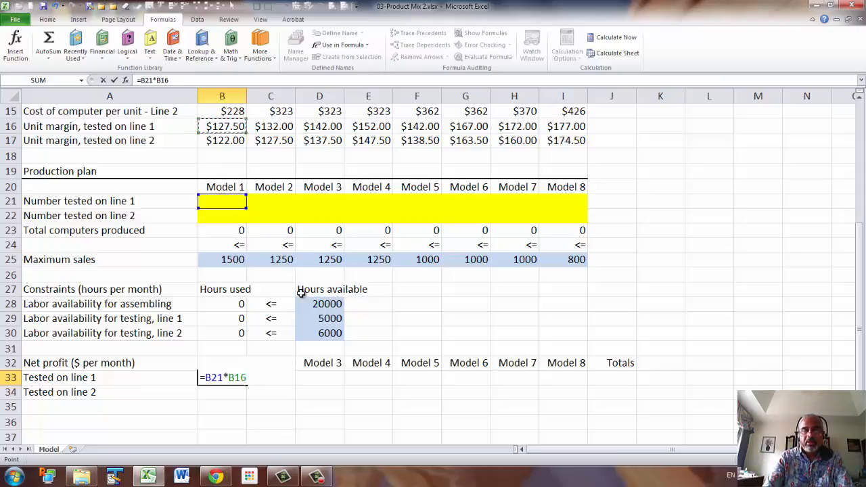
pyautogui.press('Return')
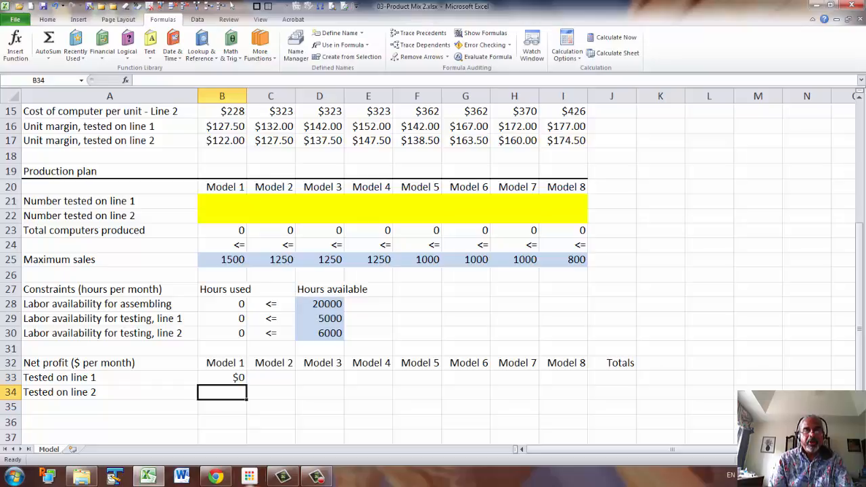
pyautogui.click(224, 379)
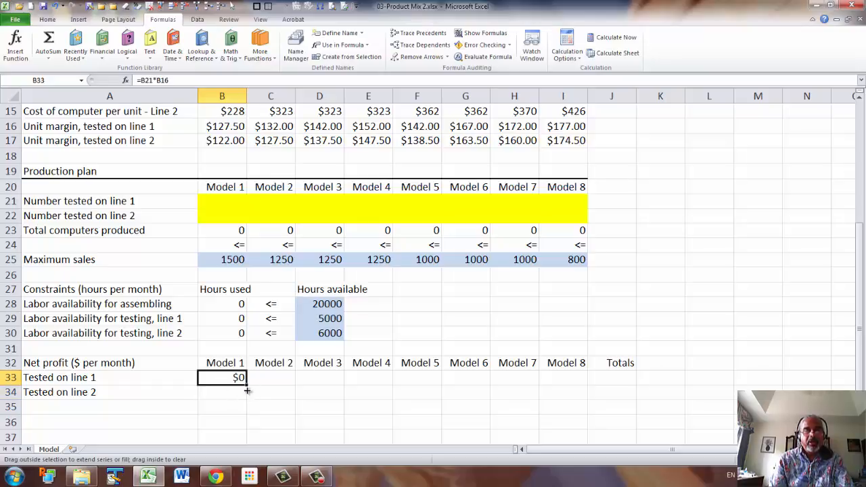
pyautogui.moveTo(247, 391); pyautogui.dragTo(565, 406)
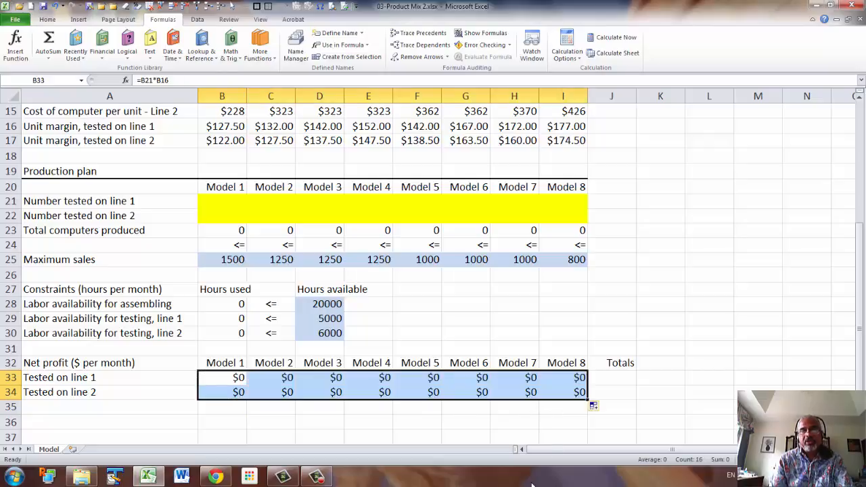
# - Sum the line 1 net profits with =SUM(B33:I33) in J33 and copy the total down to J34
pyautogui.click(615, 380)
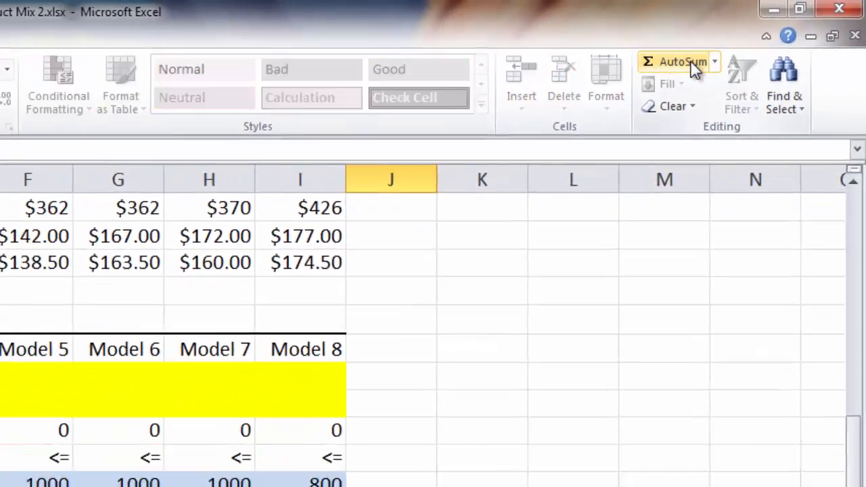
pyautogui.click(690, 60)
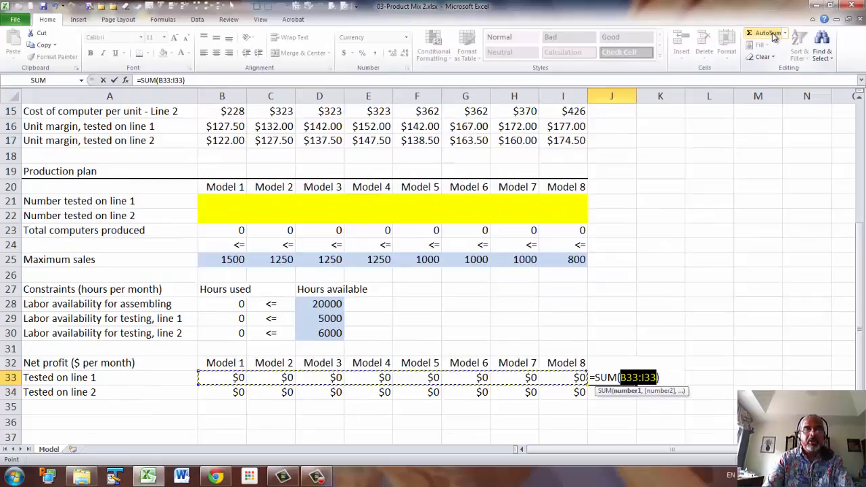
pyautogui.press('Return')
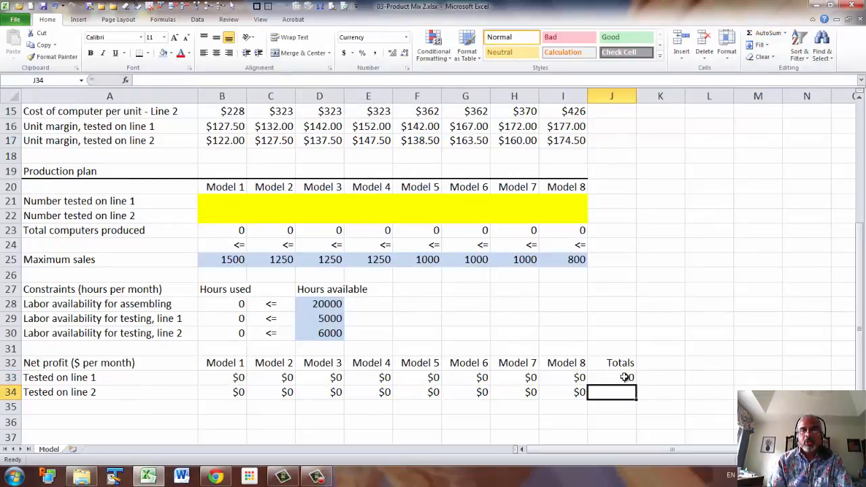
pyautogui.click(626, 378)
pyautogui.moveTo(637, 385); pyautogui.dragTo(634, 397)
pyautogui.click(655, 395)
# - Enter =J34+J33 in J35 to add the net profit totals of both testing lines
pyautogui.scroll(-3, 656, 395)
pyautogui.click(612, 272)
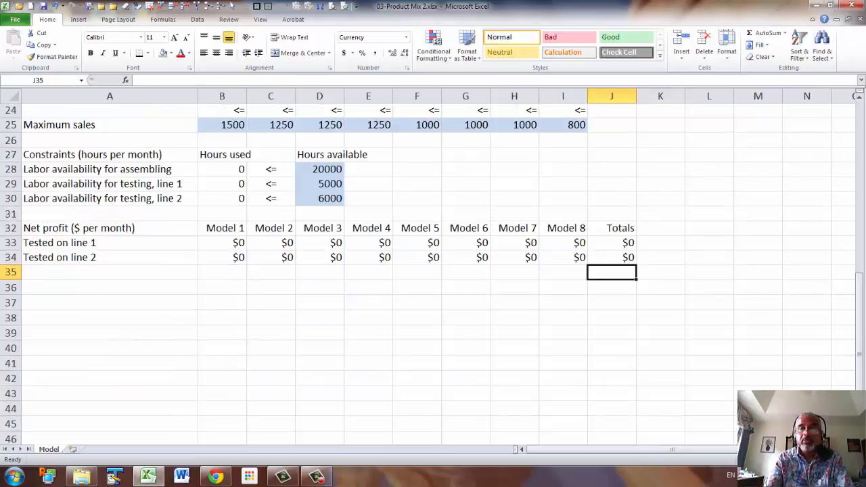
pyautogui.write('=')
pyautogui.press('Up')
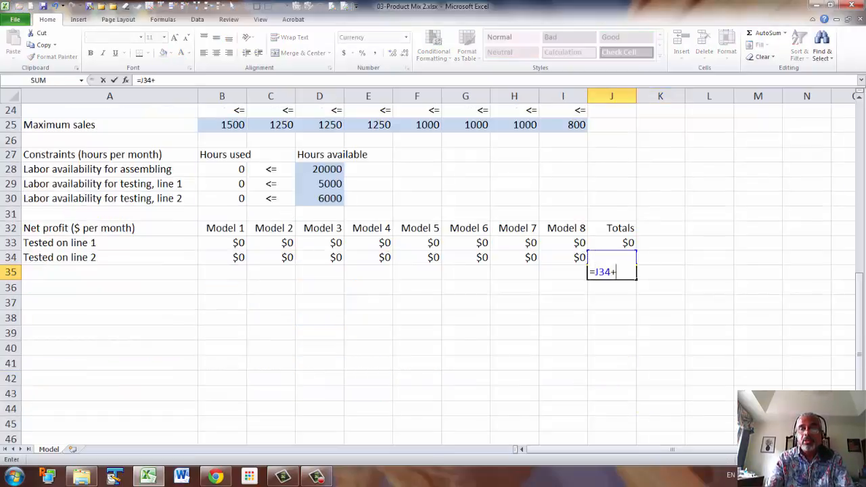
pyautogui.write('+')
pyautogui.press('Up')
pyautogui.press('Up')
pyautogui.press('Return')
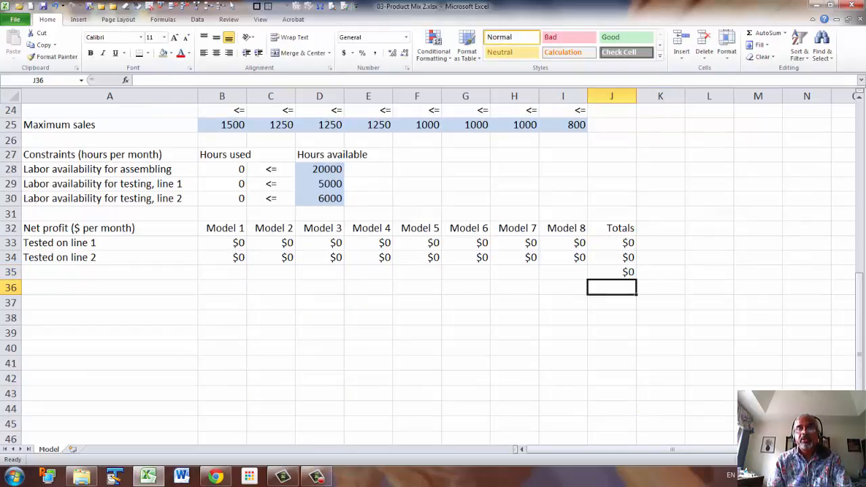
# - Fill the overall net profit cell J35 with a tan colour and label it "<-- Maximize" in K35
pyautogui.click(616, 272)
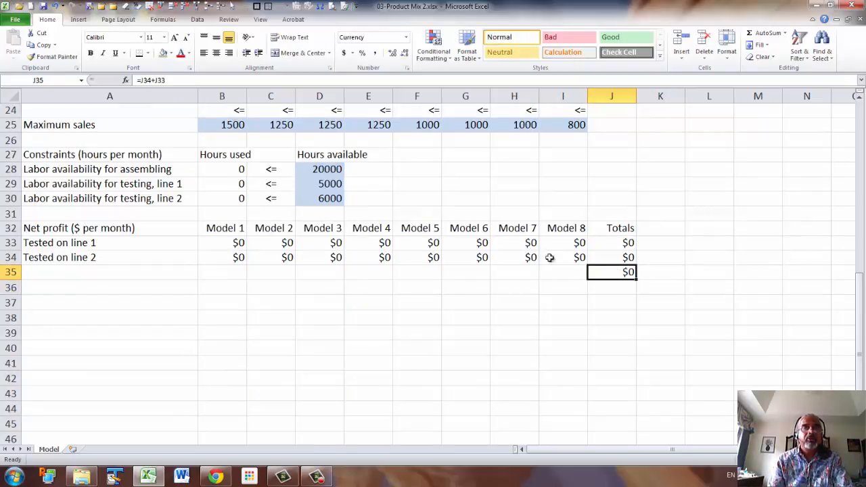
pyautogui.click(172, 54)
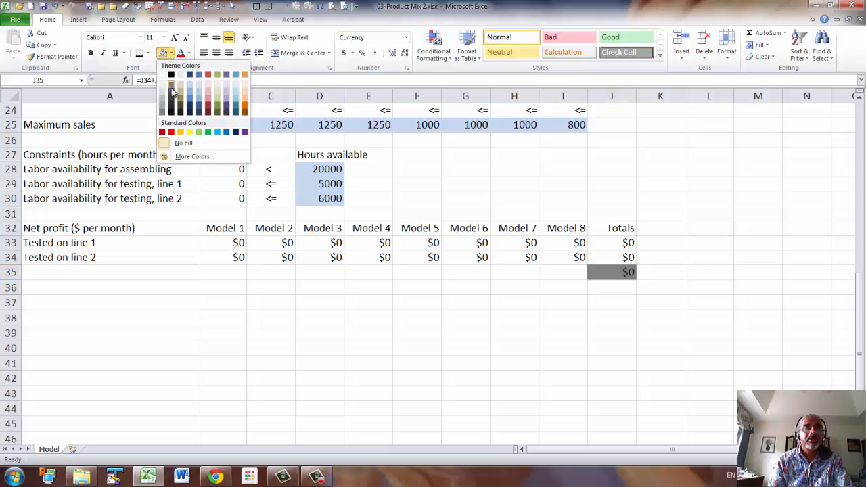
pyautogui.click(182, 93)
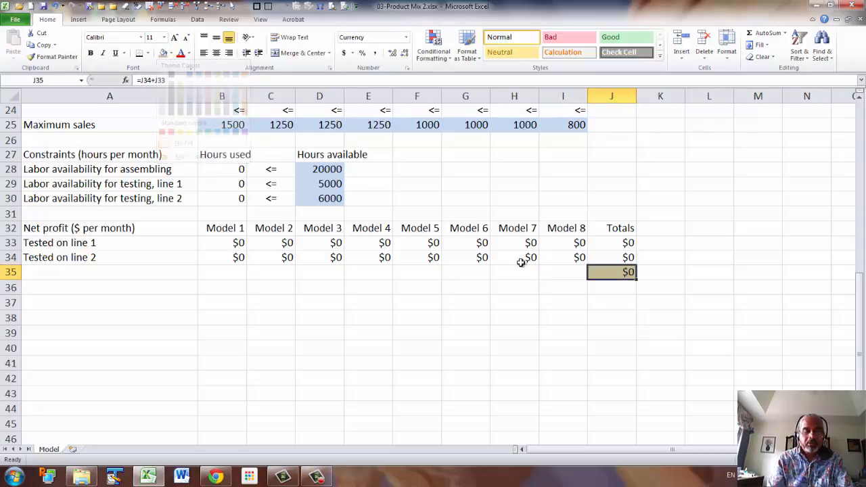
pyautogui.click(660, 272)
pyautogui.write('<--')
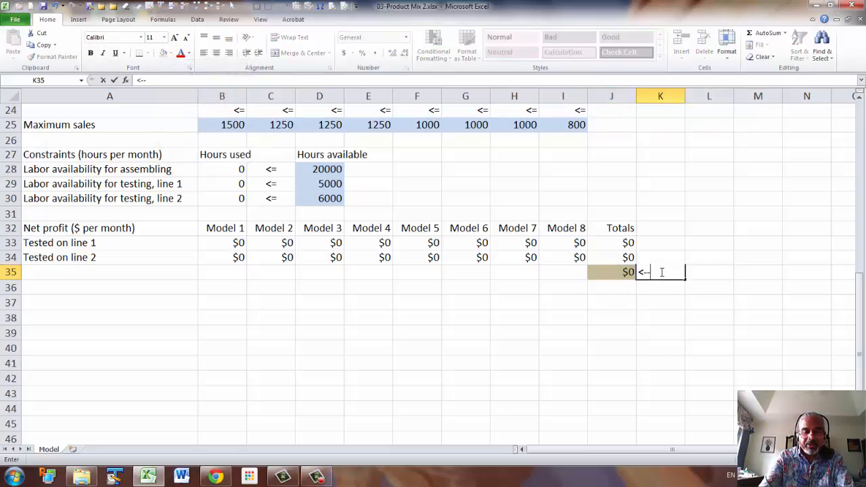
pyautogui.write(' Maximize')
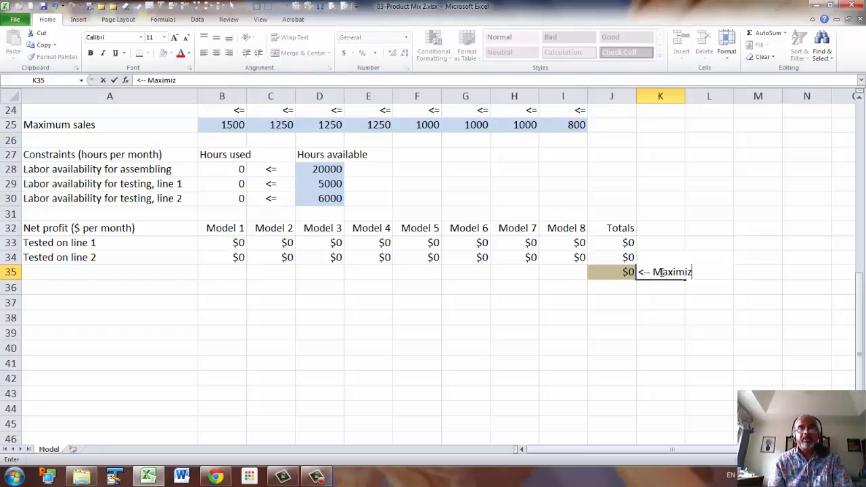
pyautogui.press('Return')
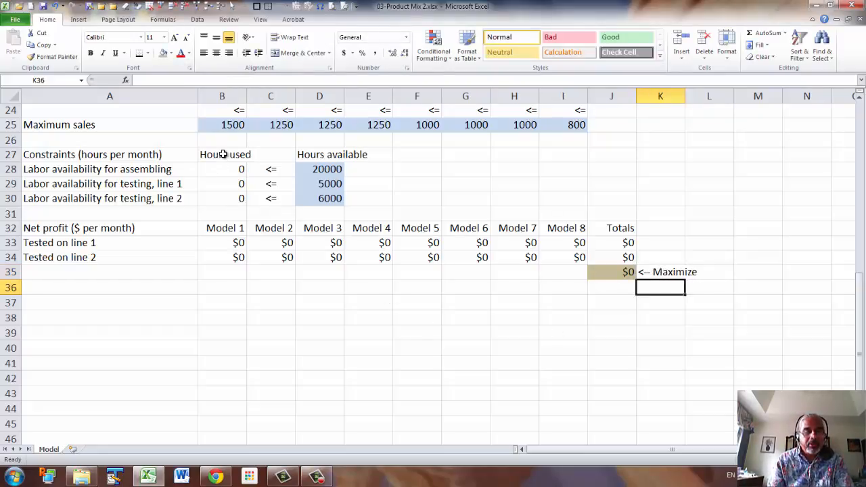
# - Create range names from the top-row labels for hours used B27:B30 and hours available D27:D30
pyautogui.moveTo(224, 154); pyautogui.dragTo(229, 194)
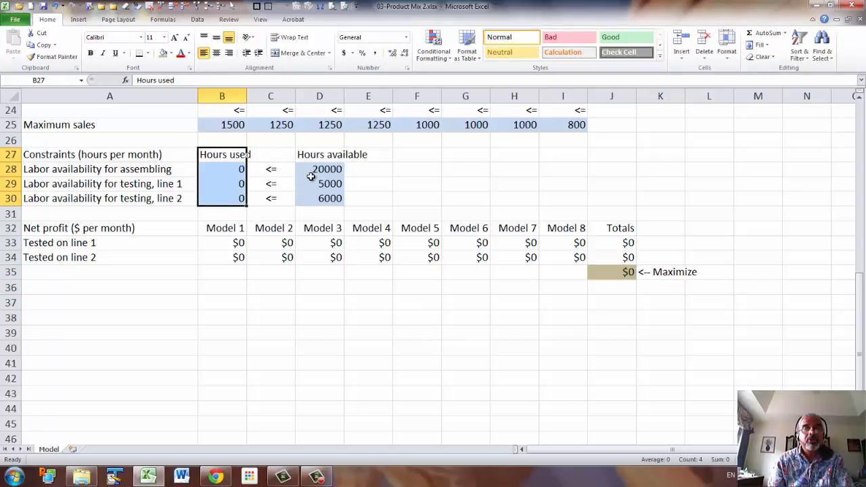
pyautogui.keyDown('ctrl'); pyautogui.click(327, 158); pyautogui.keyUp('ctrl')
pyautogui.moveTo(328, 158); pyautogui.dragTo(325, 203)
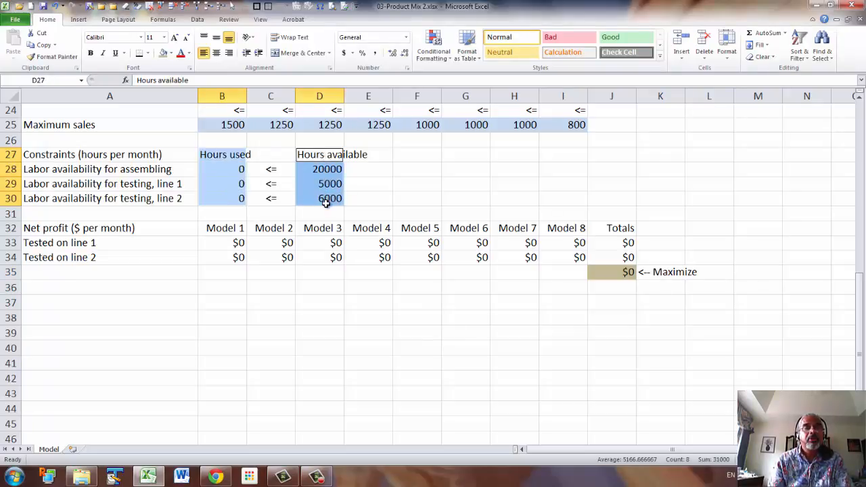
pyautogui.click(165, 20)
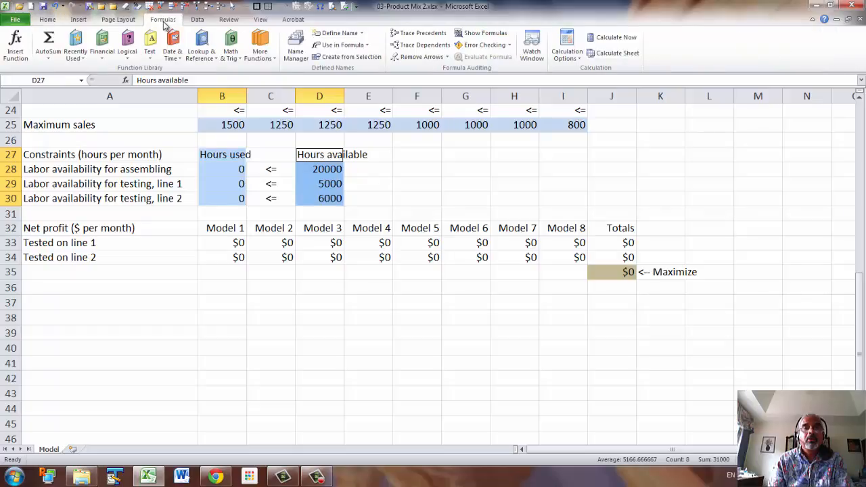
pyautogui.click(362, 58)
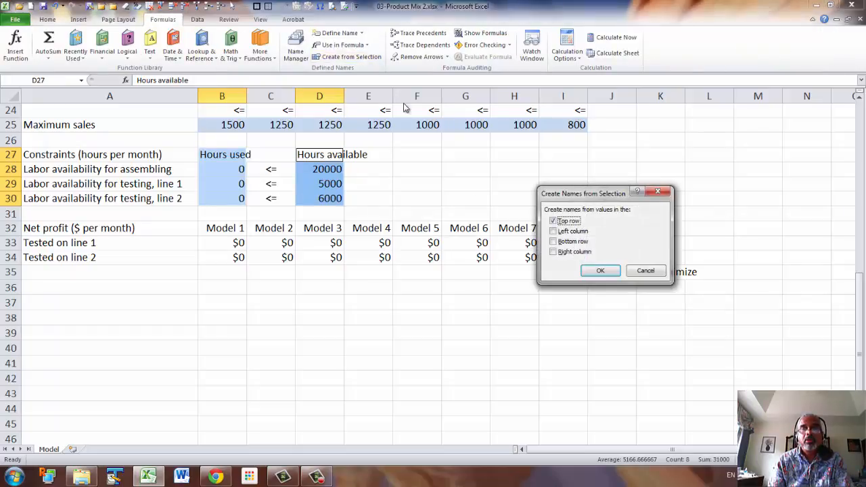
pyautogui.click(611, 272)
# - Review the maximum sales range B25:I25, the line 2 hours-used formula in B30 and the cost inputs above
pyautogui.scroll(2, 478, 349)
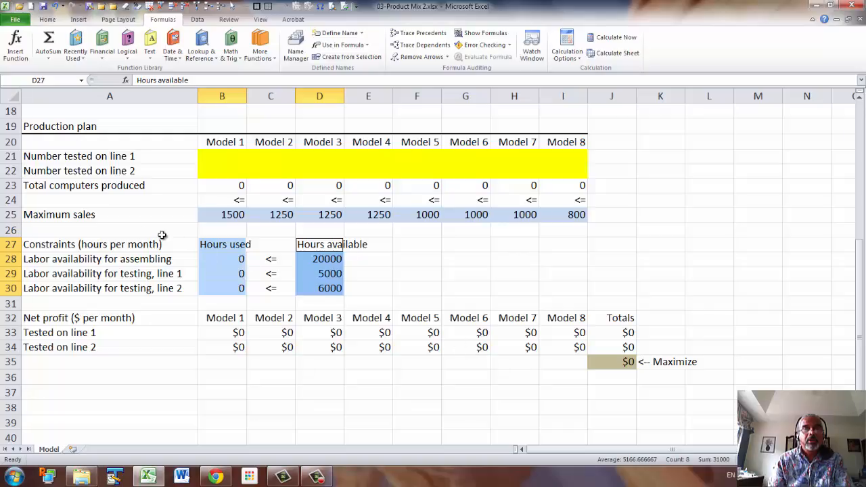
pyautogui.moveTo(212, 215); pyautogui.dragTo(547, 215)
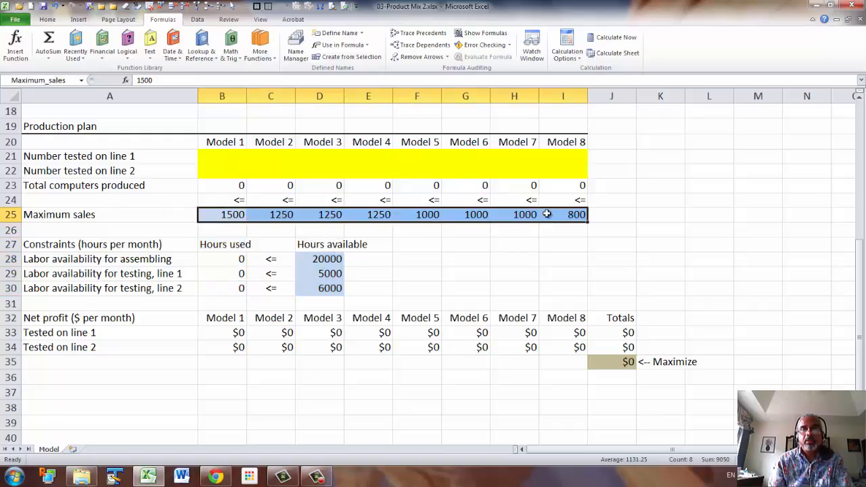
pyautogui.click(241, 288)
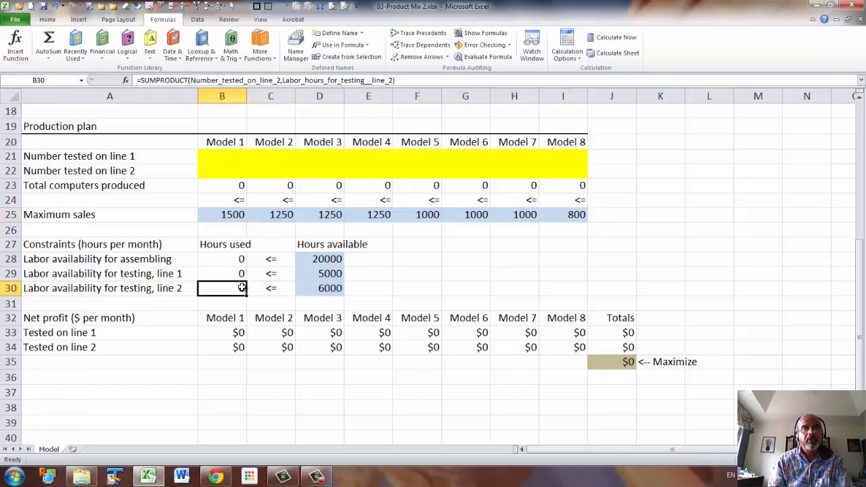
pyautogui.scroll(6, 223, 287)
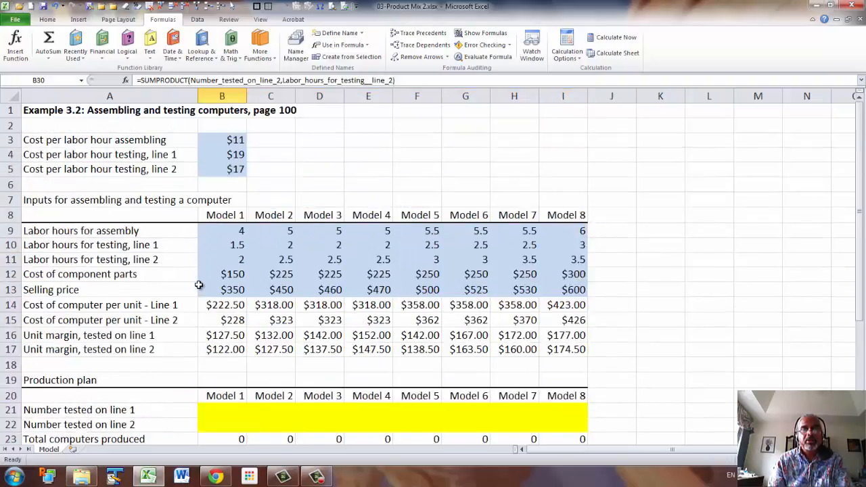
pyautogui.scroll(-5, 198, 285)
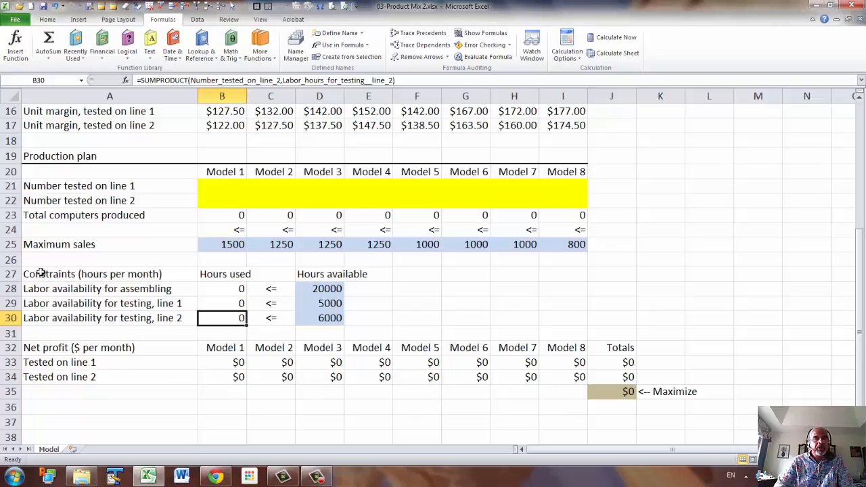
# - Add bottom borders to the constraints heading row A27:D27 and the net profit heading row A32:J32
pyautogui.moveTo(44, 276); pyautogui.dragTo(337, 278)
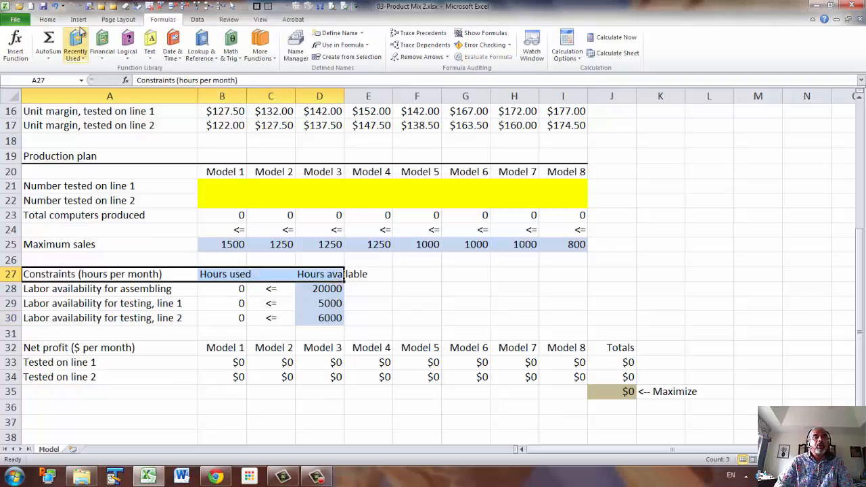
pyautogui.click(49, 21)
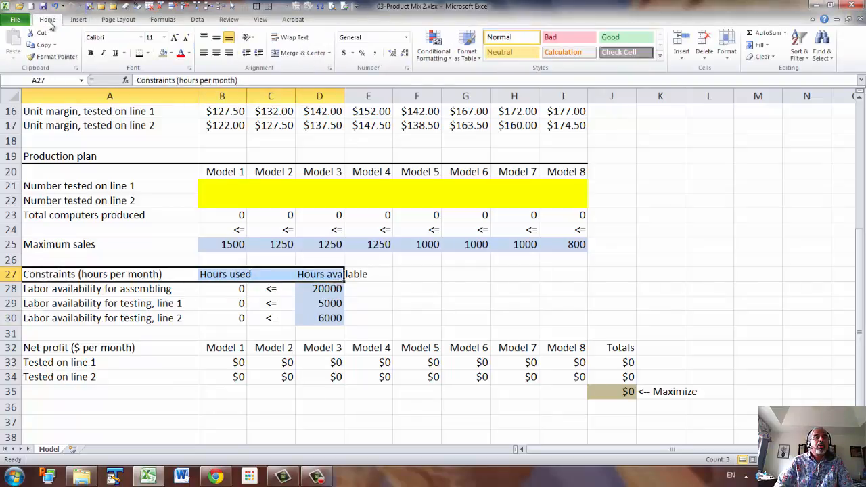
pyautogui.click(139, 53)
pyautogui.click(254, 414)
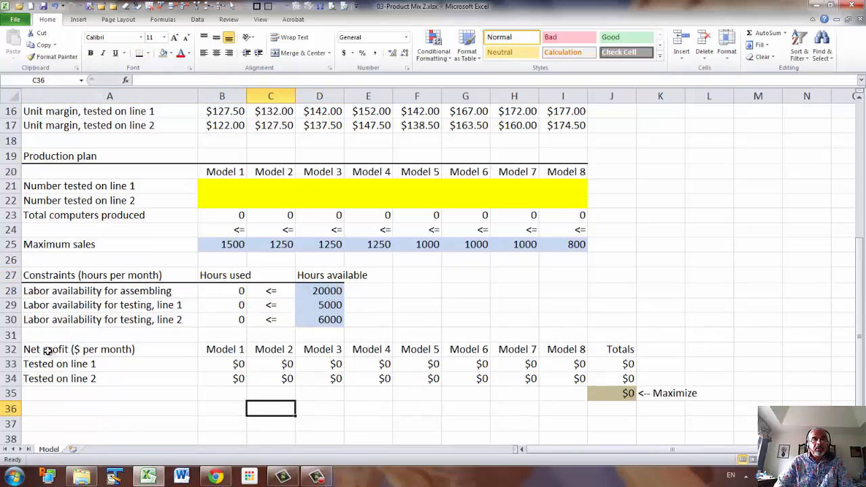
pyautogui.moveTo(47, 351); pyautogui.dragTo(593, 351)
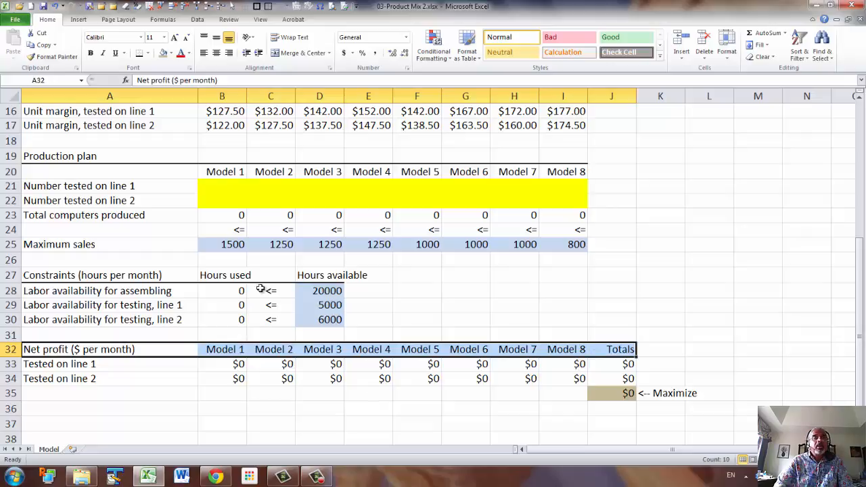
pyautogui.click(139, 53)
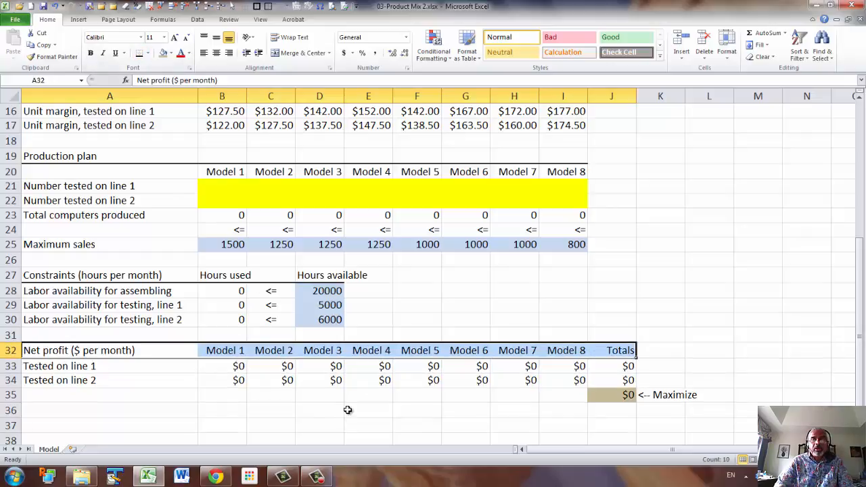
pyautogui.click(52, 410)
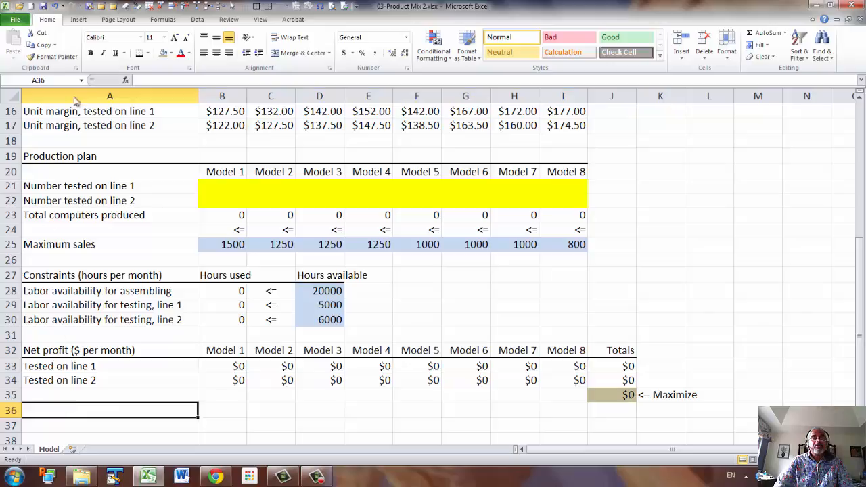
# - Set up Solver to maximize objective cell J35 by changing variable cells B21:I22
pyautogui.click(198, 21)
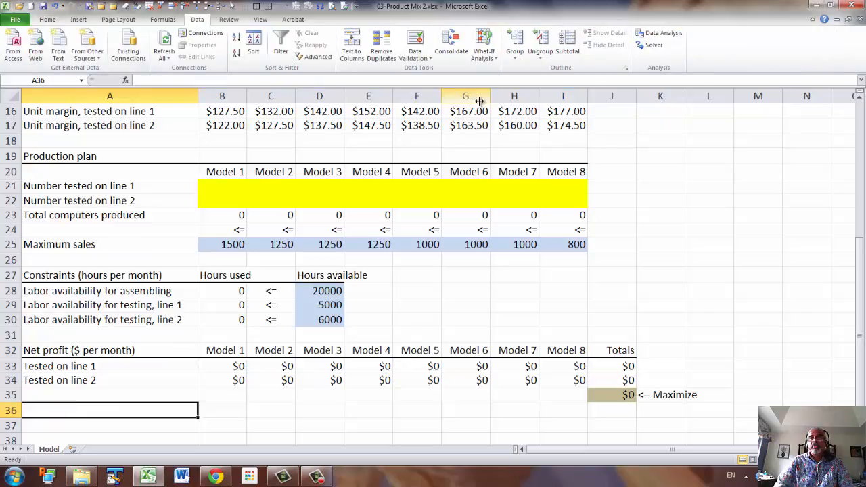
pyautogui.click(653, 44)
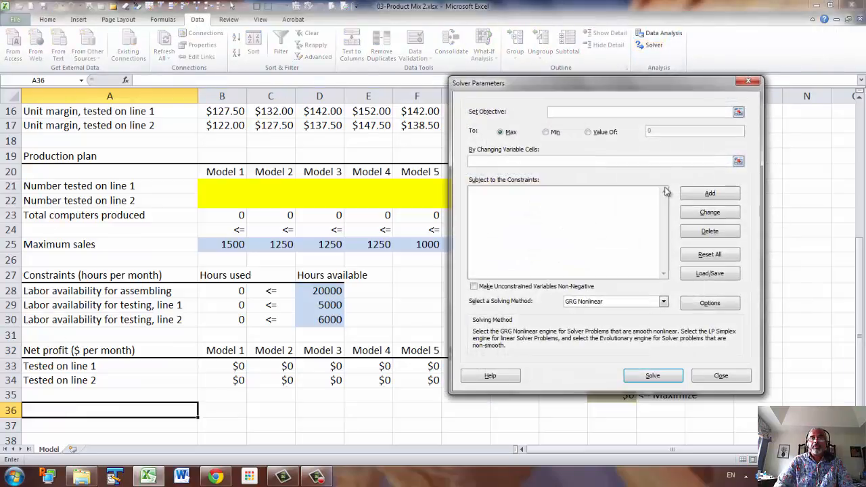
pyautogui.moveTo(598, 96); pyautogui.dragTo(300, 117)
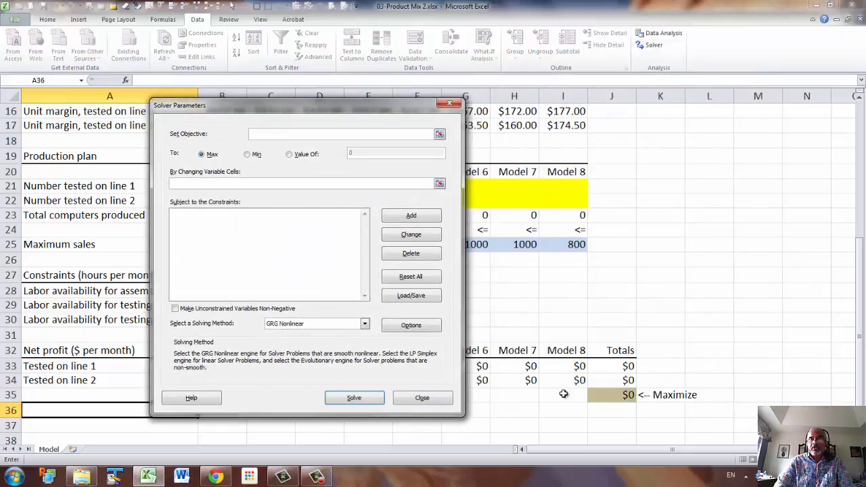
pyautogui.click(605, 396)
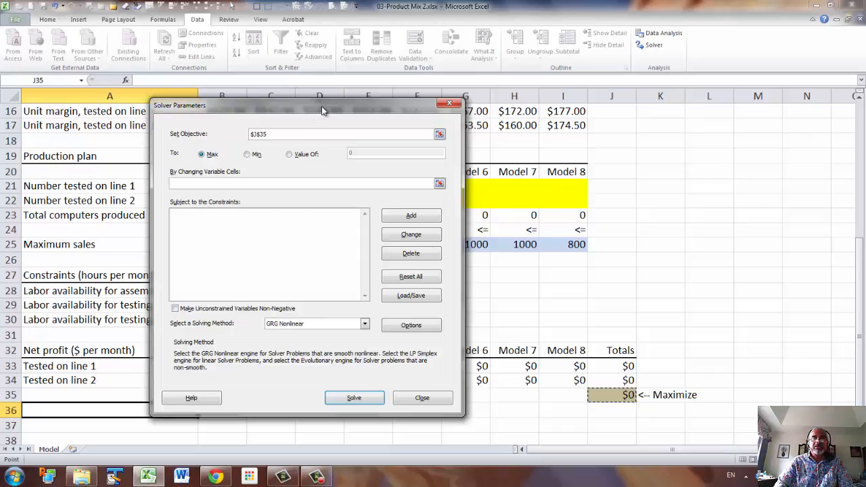
pyautogui.moveTo(322, 107); pyautogui.dragTo(697, 116)
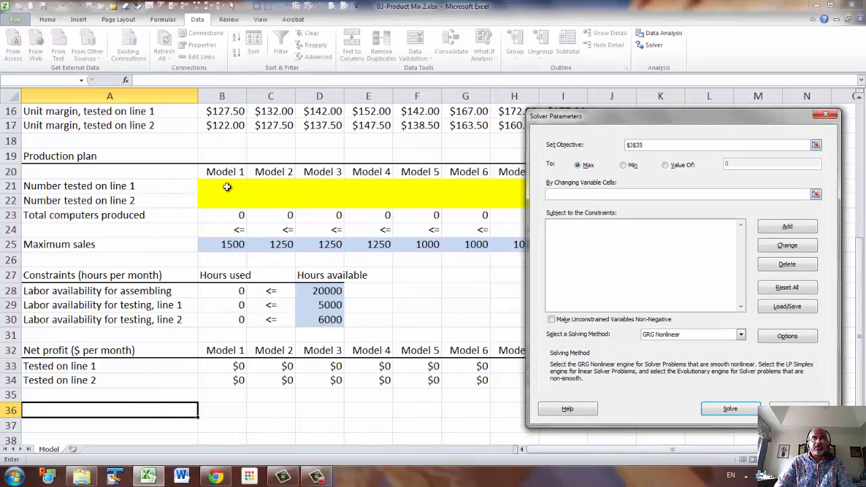
pyautogui.moveTo(227, 188); pyautogui.dragTo(554, 204)
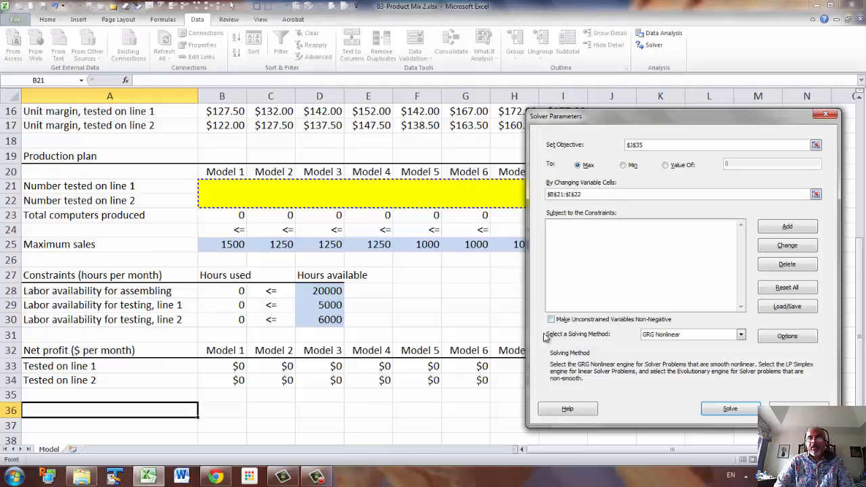
# - Add a Solver constraint that total computers produced B23:I23 must be <= maximum sales B25:I25
pyautogui.click(785, 229)
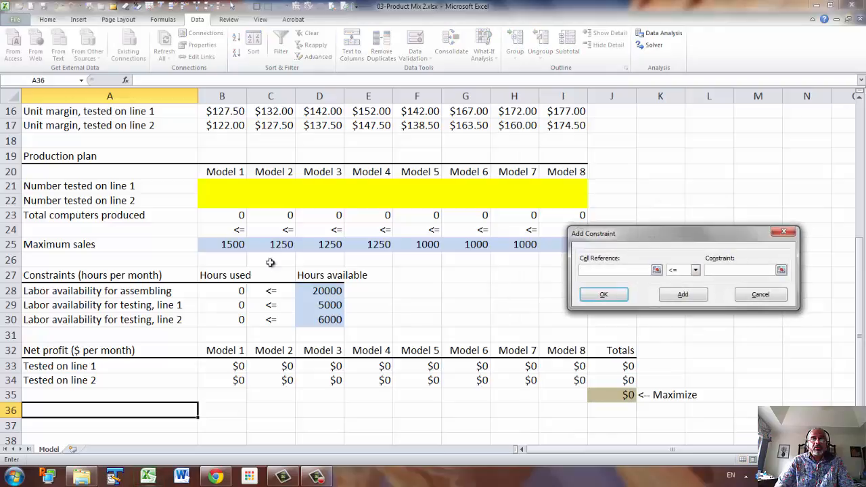
pyautogui.click(230, 217)
pyautogui.moveTo(230, 216); pyautogui.dragTo(545, 232)
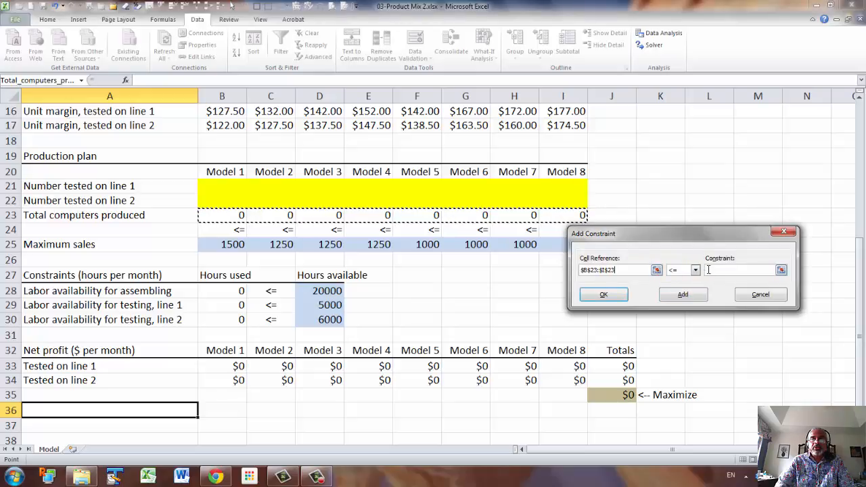
pyautogui.click(709, 270)
pyautogui.moveTo(222, 247); pyautogui.dragTo(559, 245)
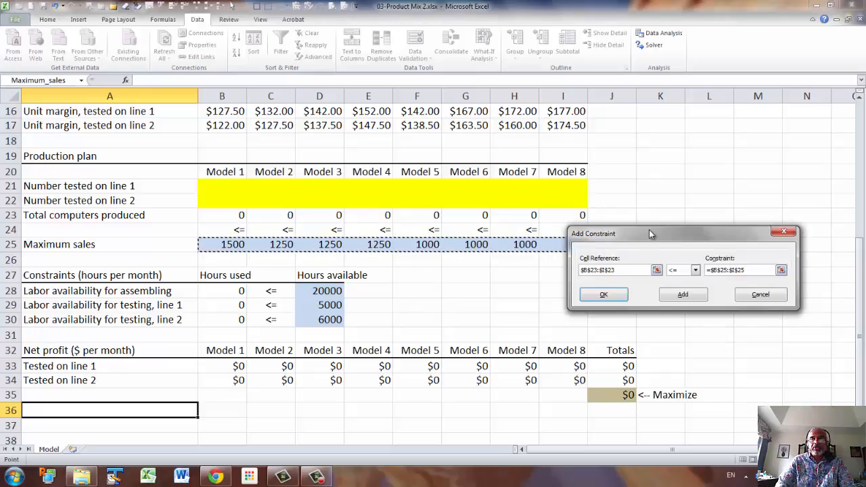
pyautogui.moveTo(649, 230); pyautogui.dragTo(667, 275)
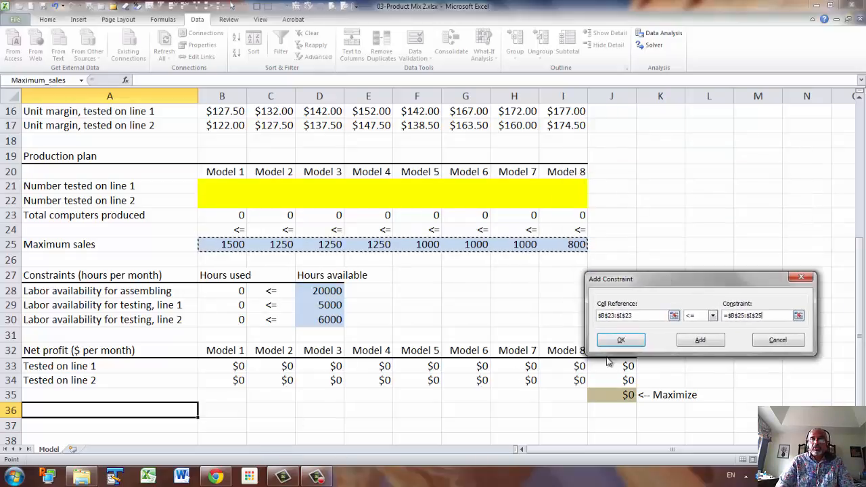
pyautogui.click(707, 344)
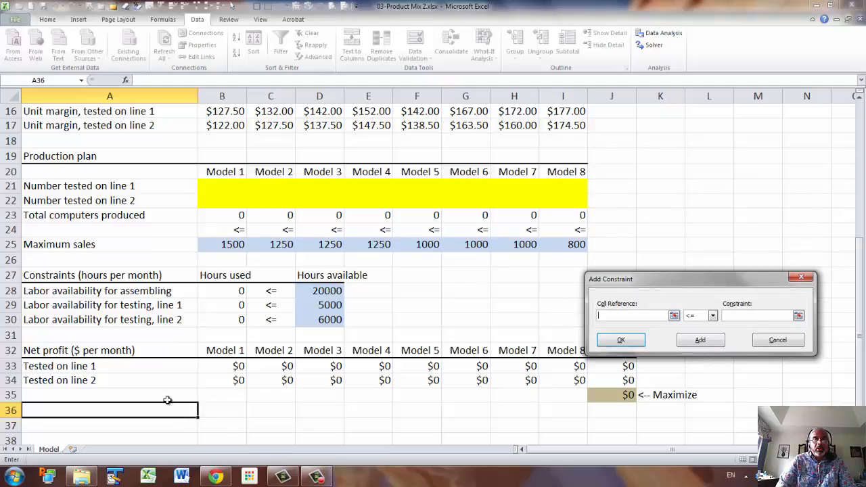
# - Add a Solver constraint that hours used B28:B30 must be <= hours available D28:D30
pyautogui.moveTo(234, 291); pyautogui.dragTo(232, 315)
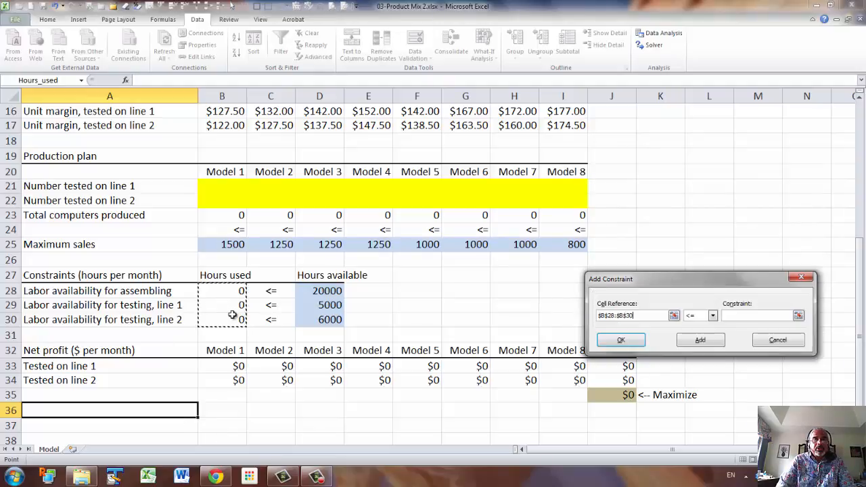
pyautogui.click(738, 316)
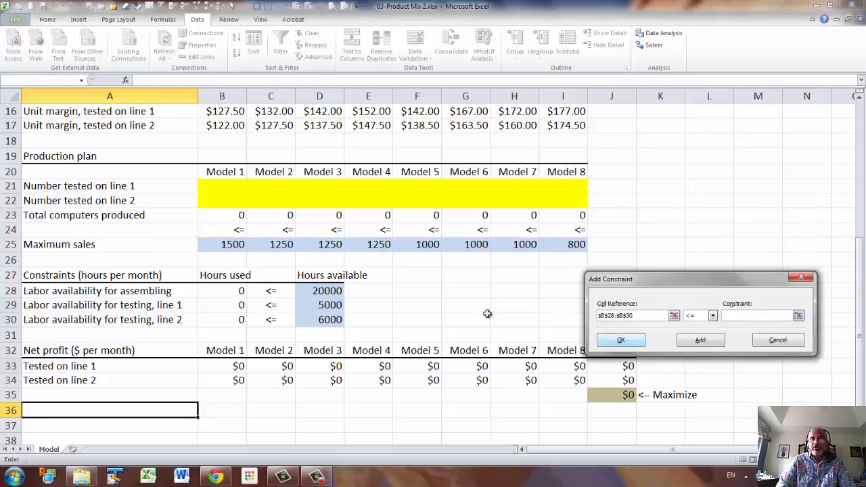
pyautogui.moveTo(306, 291); pyautogui.dragTo(315, 318)
pyautogui.click(621, 342)
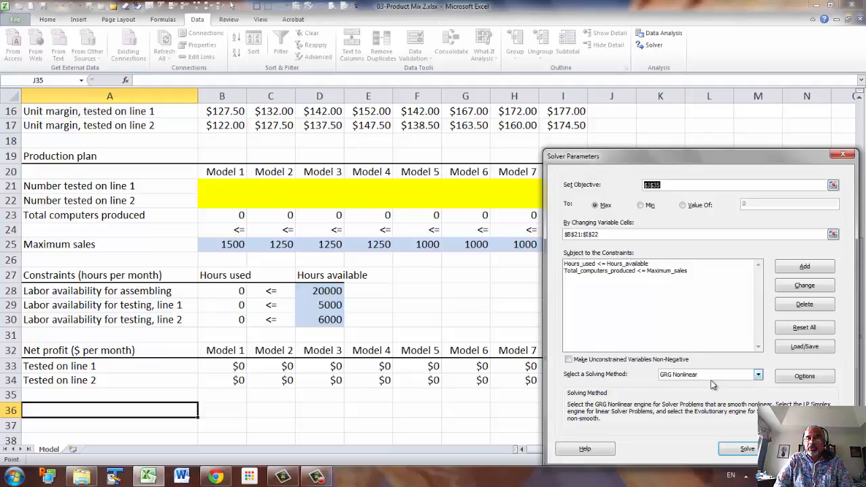
# - Make unconstrained variables non-negative, choose the Simplex LP solving method, and solve the model, keeping the Solver solution
pyautogui.click(576, 361)
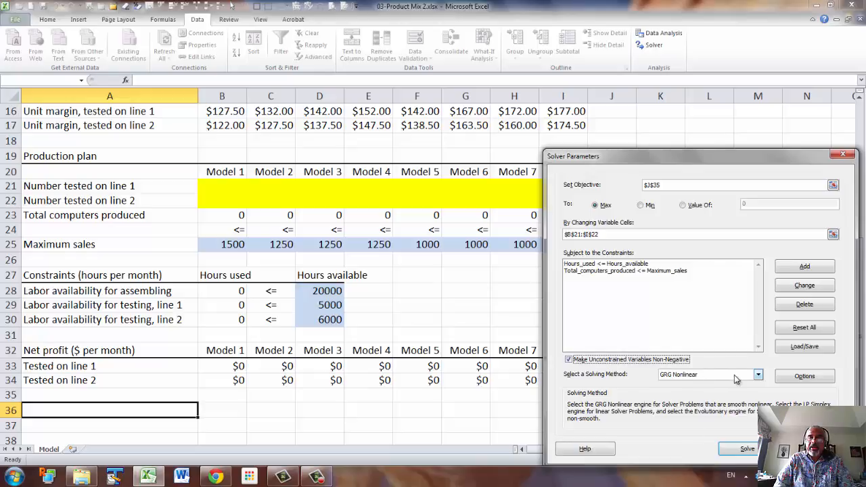
pyautogui.click(758, 379)
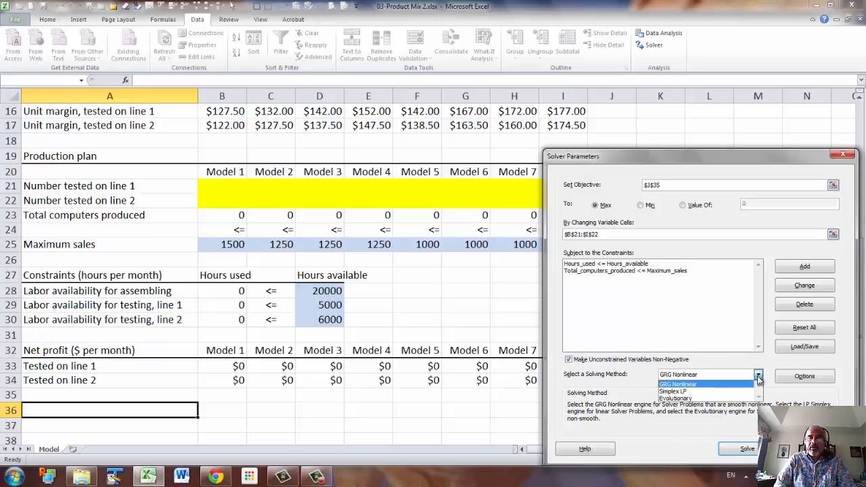
pyautogui.click(690, 391)
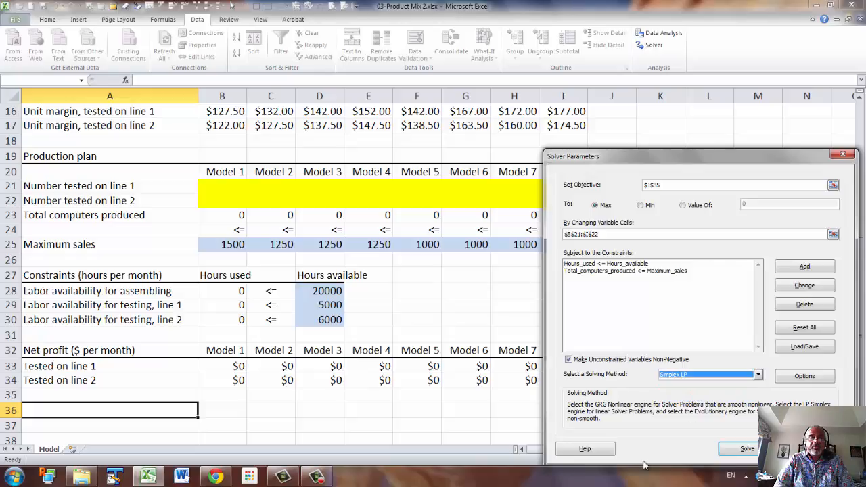
pyautogui.click(747, 449)
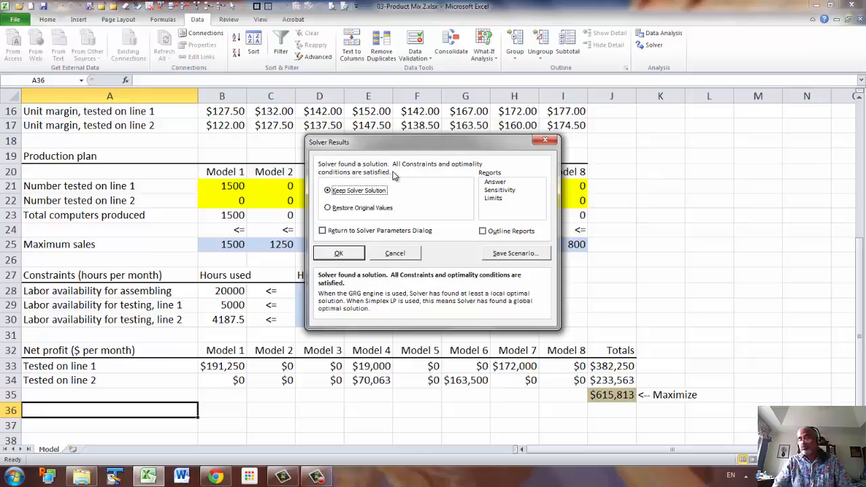
pyautogui.click(340, 253)
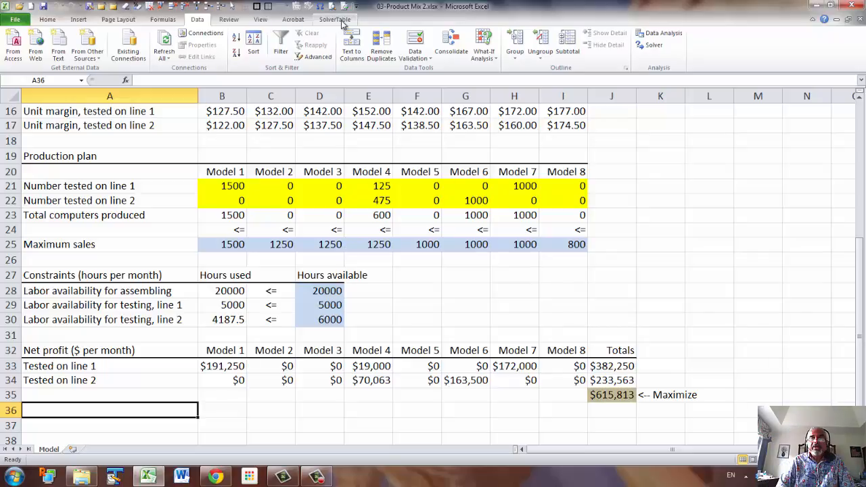
# - Start a oneway SolverTable and choose D28, the hours available for assembling, as its input cell
pyautogui.click(335, 20)
pyautogui.click(15, 45)
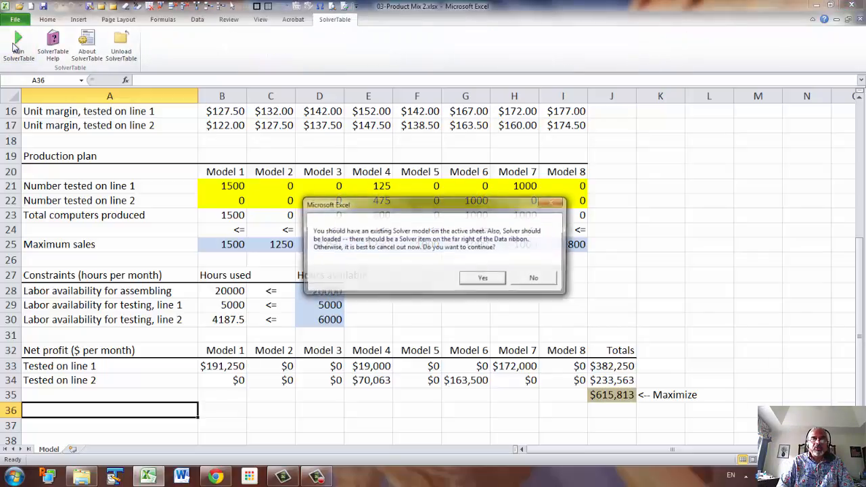
pyautogui.click(485, 279)
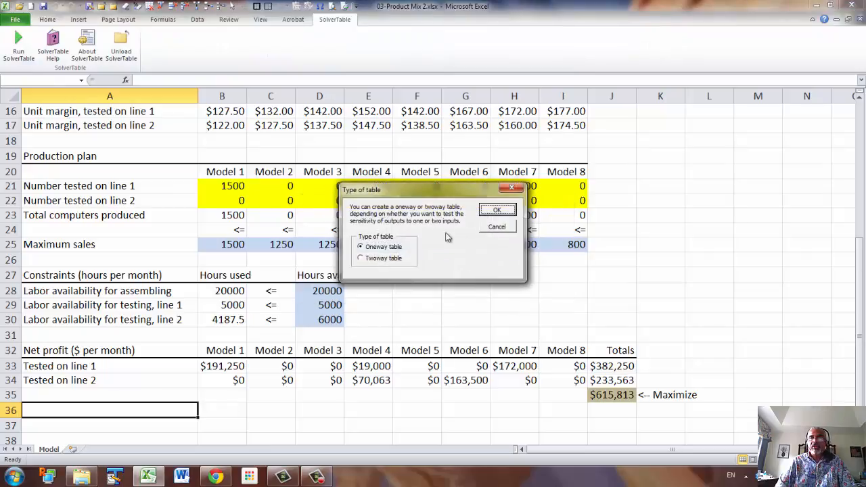
pyautogui.click(496, 211)
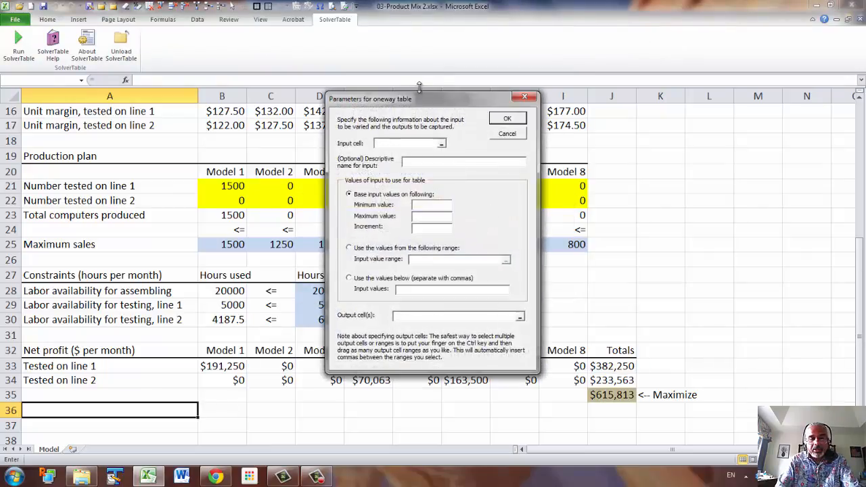
pyautogui.moveTo(430, 101); pyautogui.dragTo(697, 131)
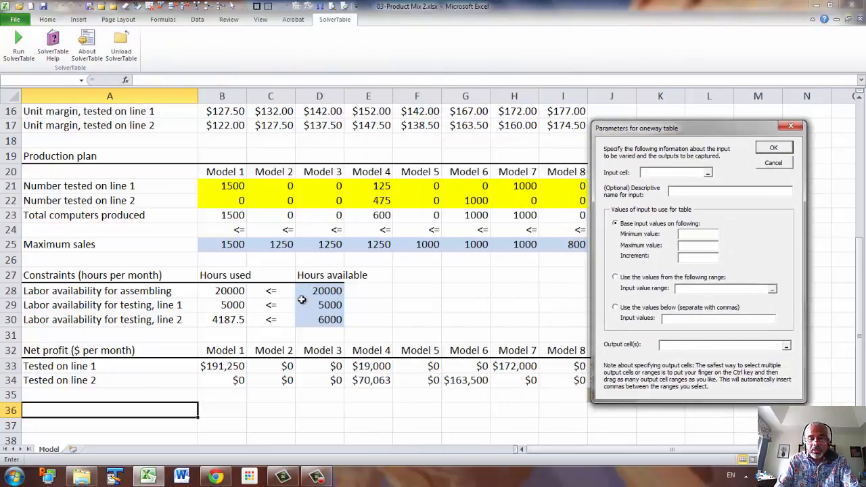
pyautogui.click(328, 291)
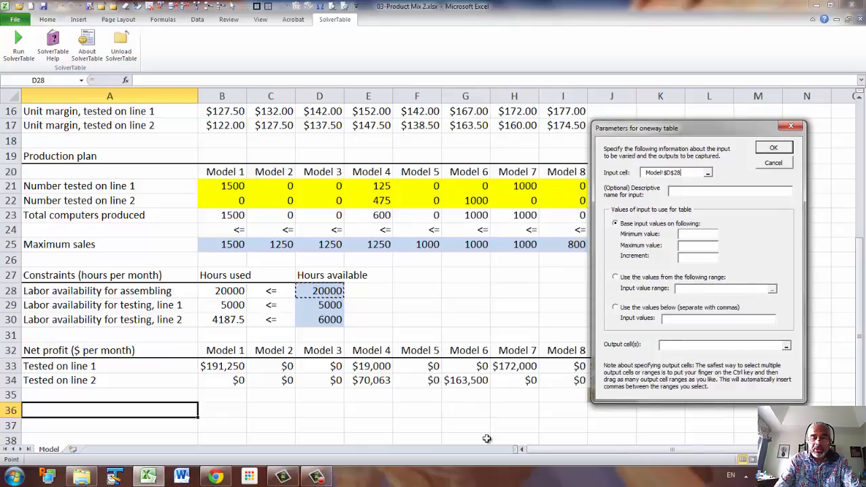
# - Name the SolverTable input Assembly labor available and vary it from 18000 to 25000 in increments of 1000
pyautogui.click(681, 196)
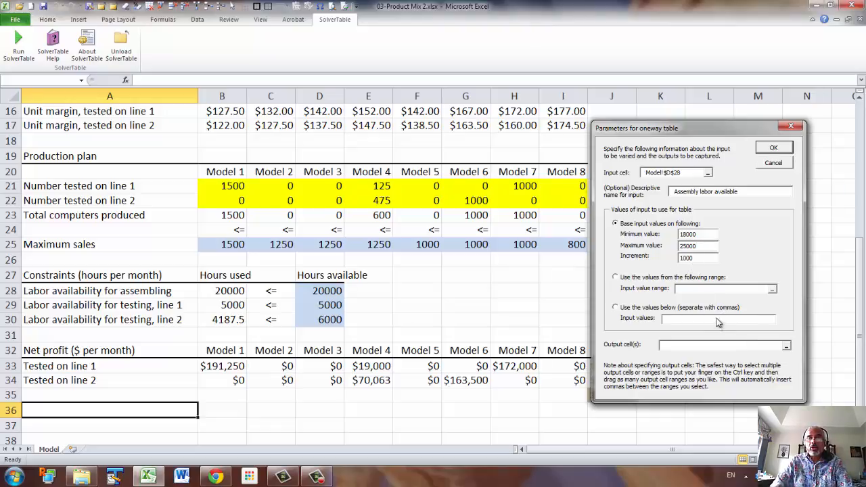
# - Set total computers produced B23:I23 and total net profit J35 as the output cells, and generate the oneway table
pyautogui.click(672, 347)
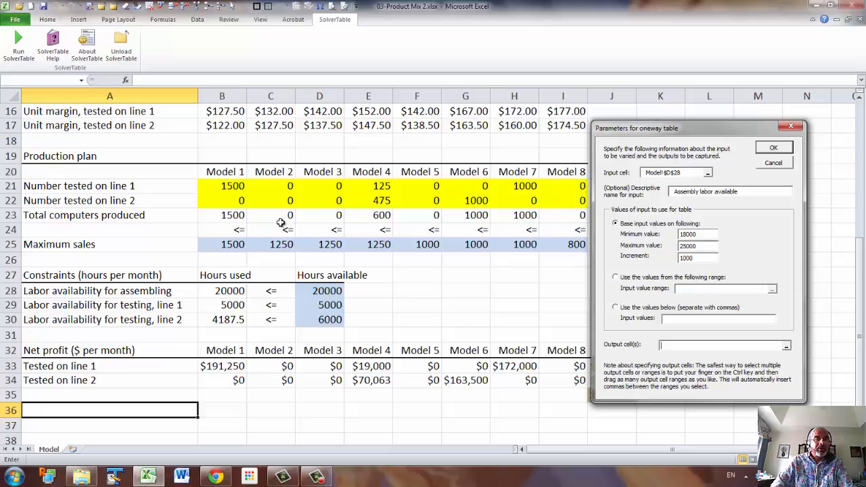
pyautogui.moveTo(224, 215); pyautogui.dragTo(554, 215)
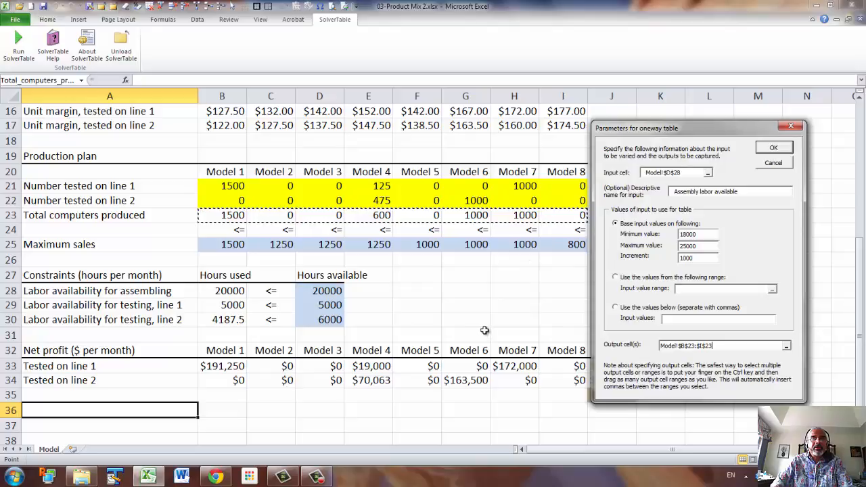
pyautogui.write(',')
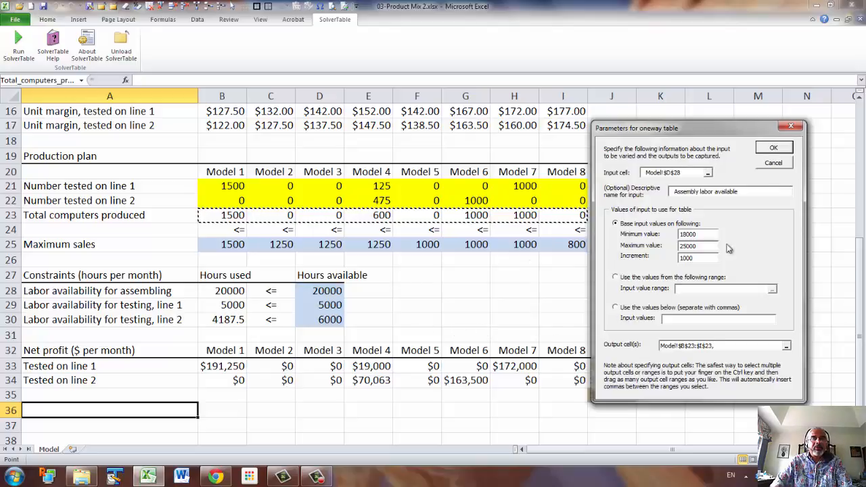
pyautogui.moveTo(719, 132); pyautogui.dragTo(389, 103)
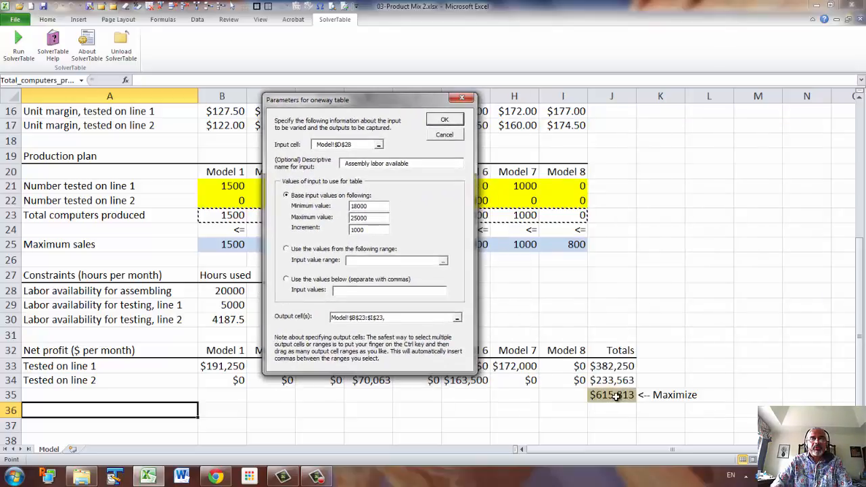
pyautogui.click(612, 394)
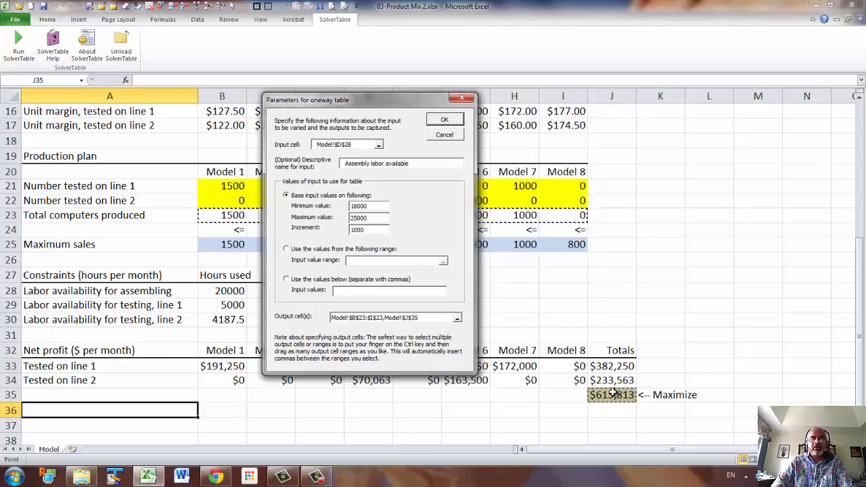
pyautogui.click(446, 120)
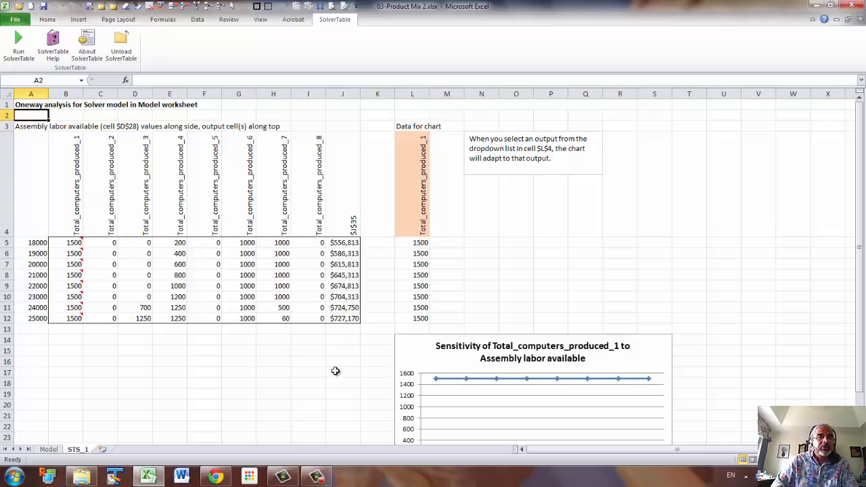
# - Check which outputs can be chosen for the sensitivity chart in cell L4, leaving the current selection
pyautogui.click(433, 233)
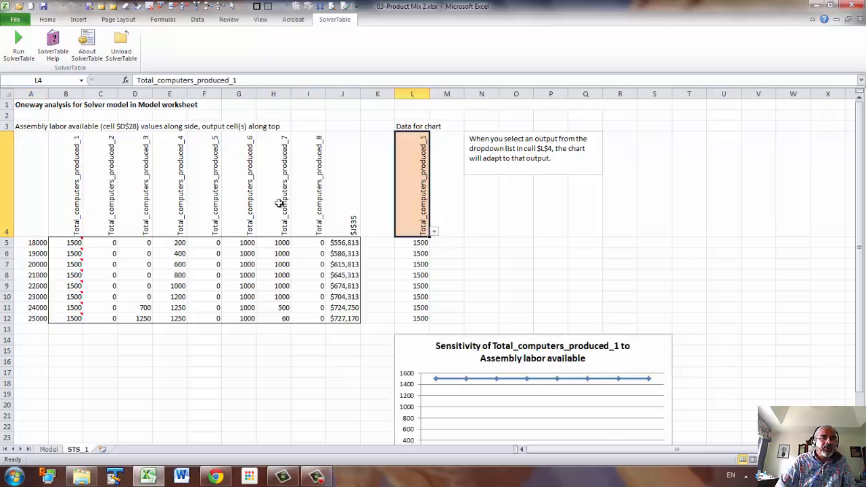
pyautogui.click(435, 233)
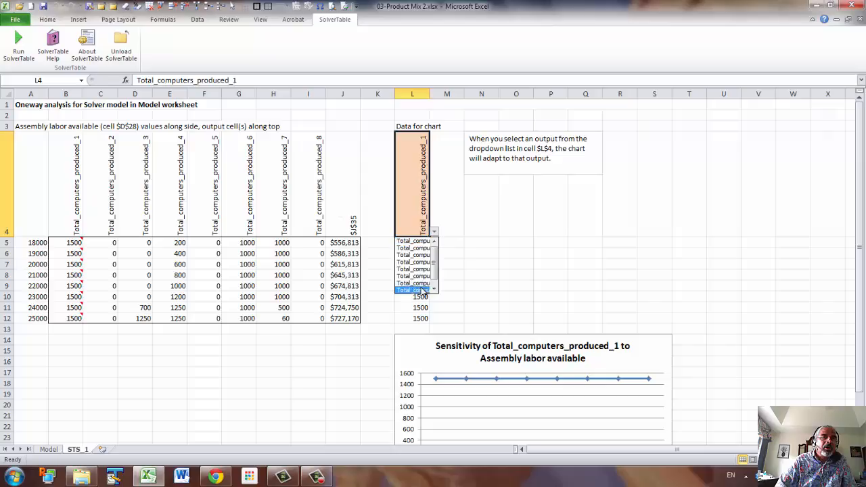
pyautogui.click(16, 102)
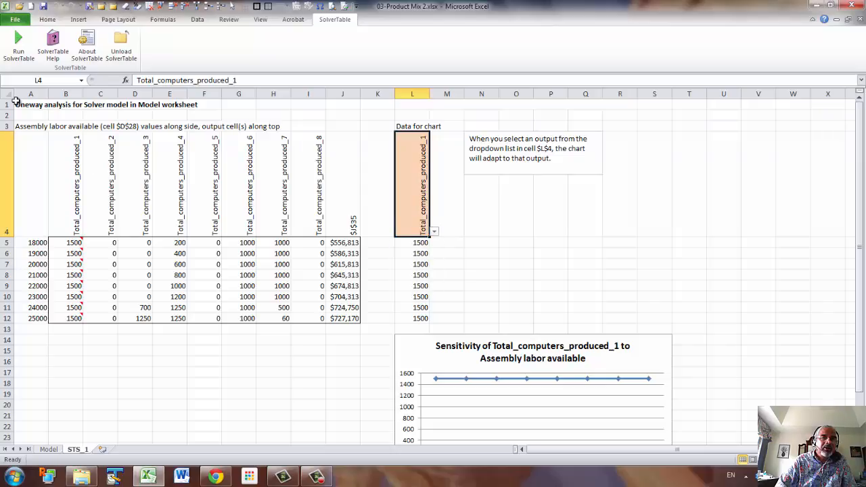
pyautogui.click(17, 105)
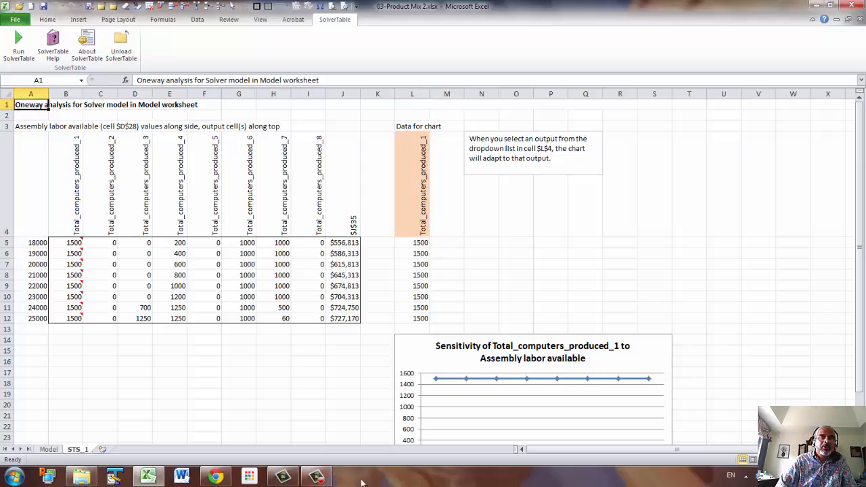
pyautogui.click(318, 478)
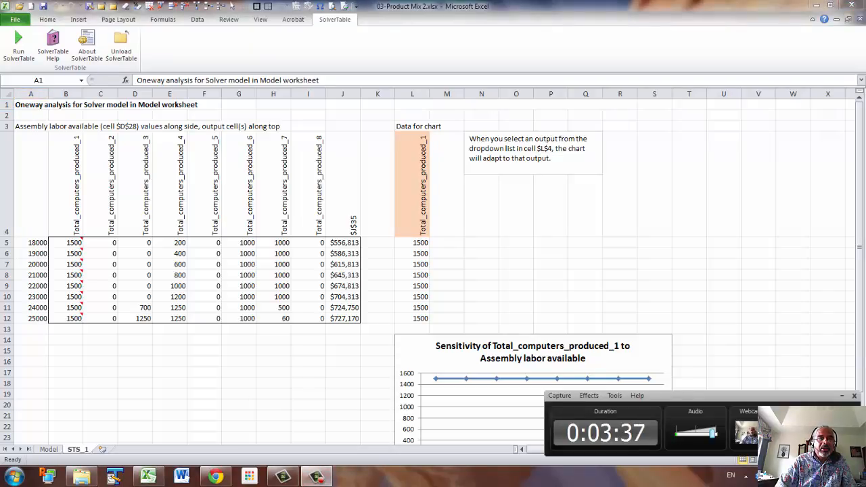
pyautogui.click(843, 397)
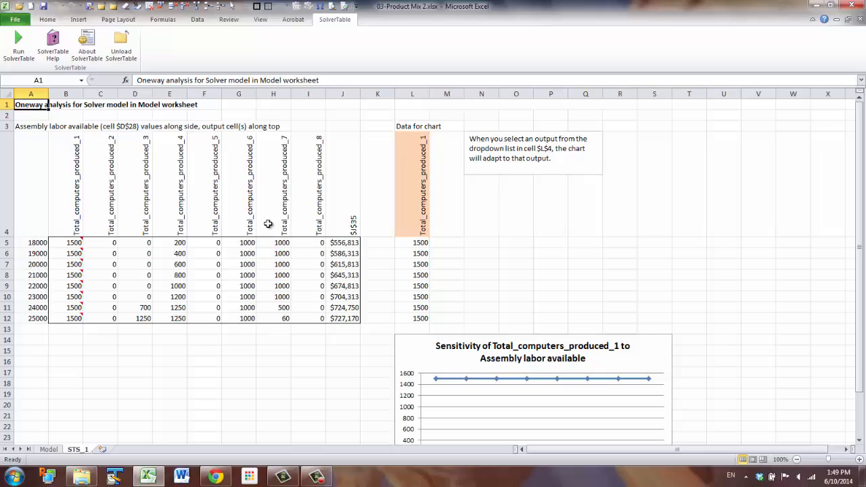
pyautogui.moveTo(52, 263)
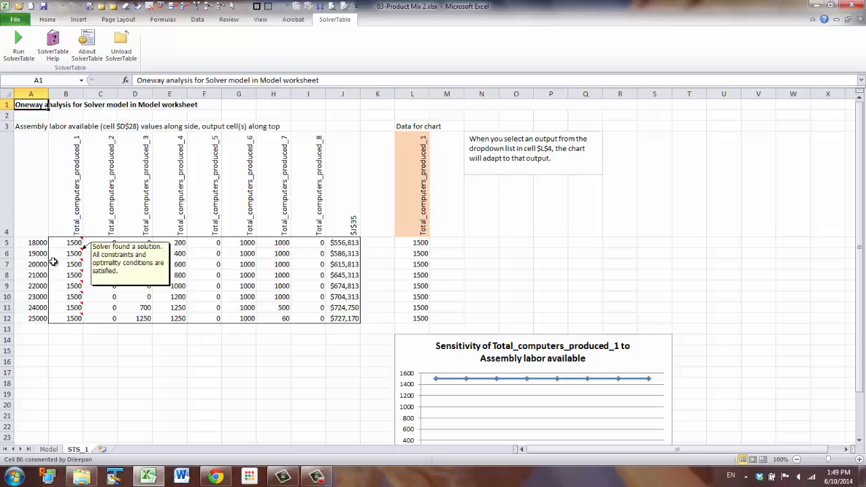